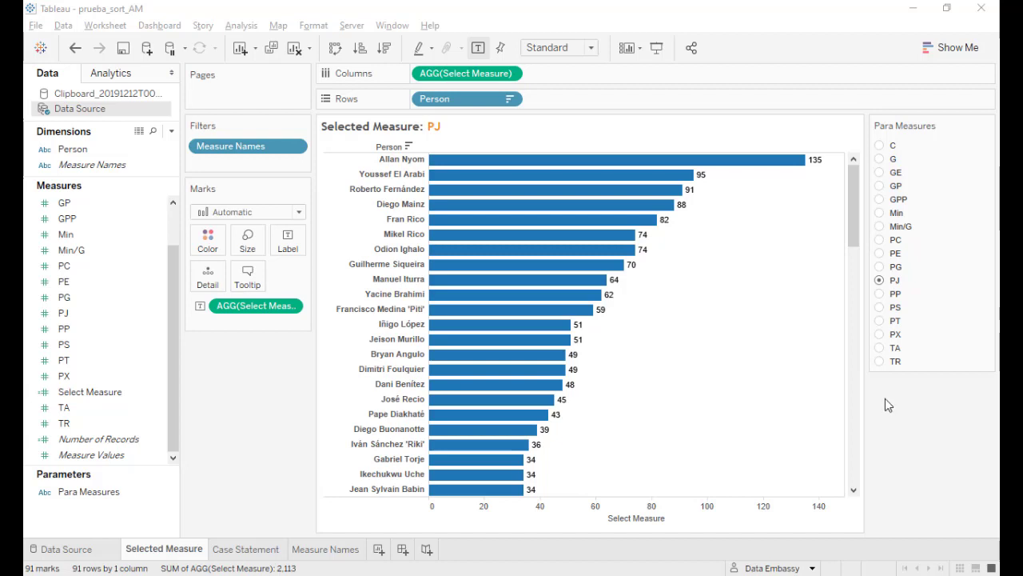
Review the Select Measure calculation's formula and close it unchanged.
right_click(160, 389)
click(206, 140)
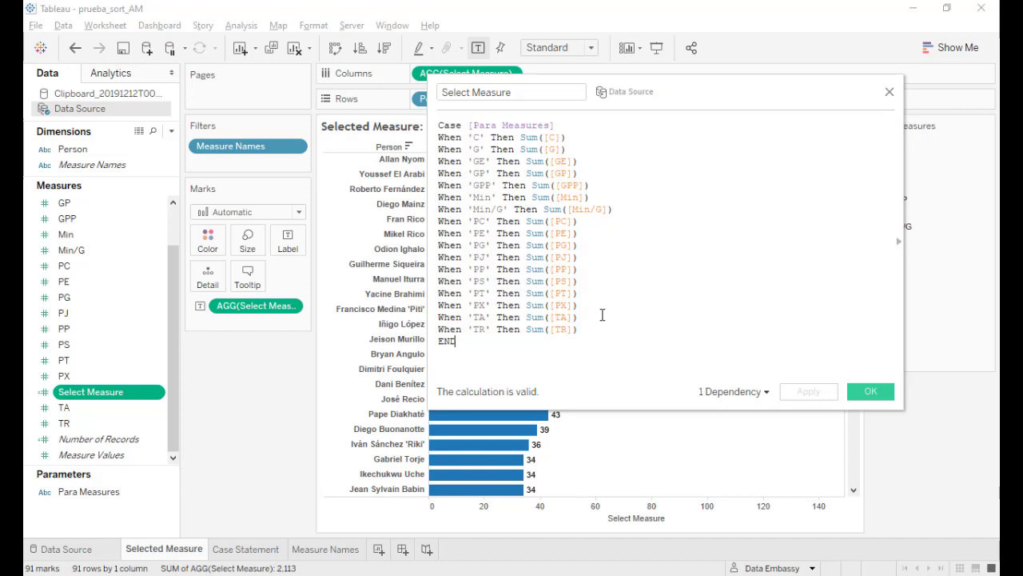
click(889, 92)
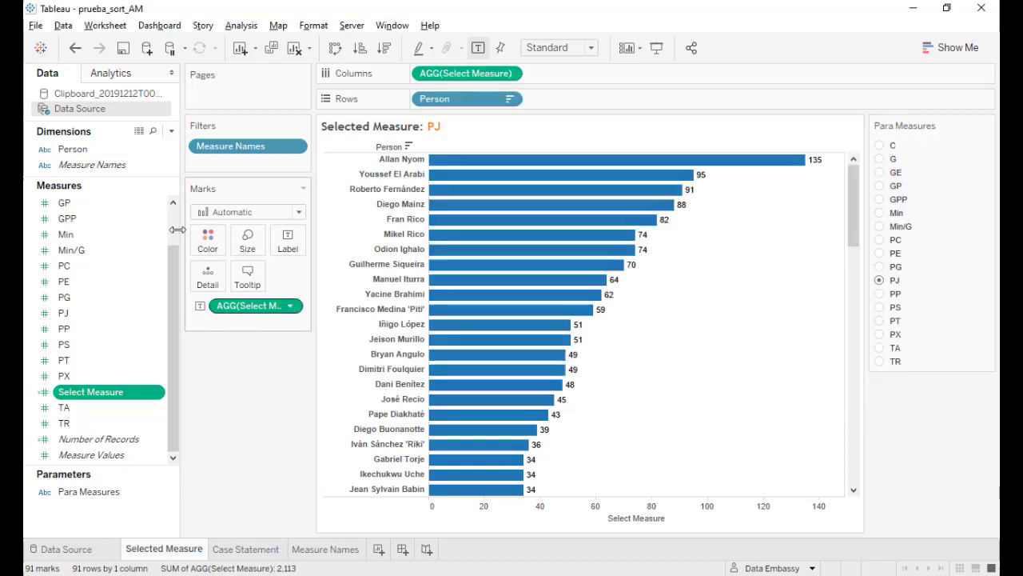
Add the Person dimension to the player bar chart.
click(120, 152)
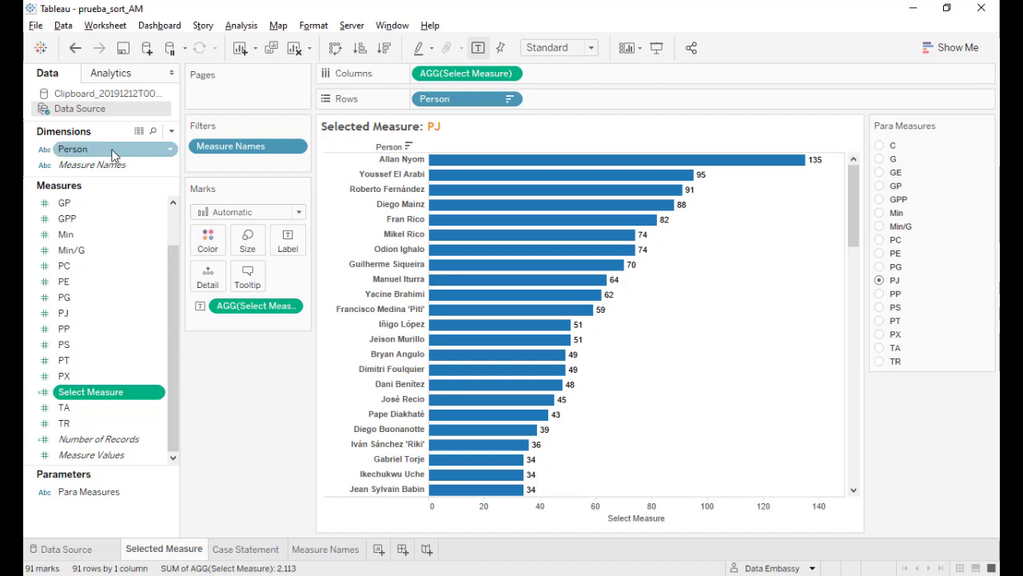
mouse_move(114, 154)
mouse_down()
mouse_move(386, 165)
mouse_move(144, 207)
mouse_up()
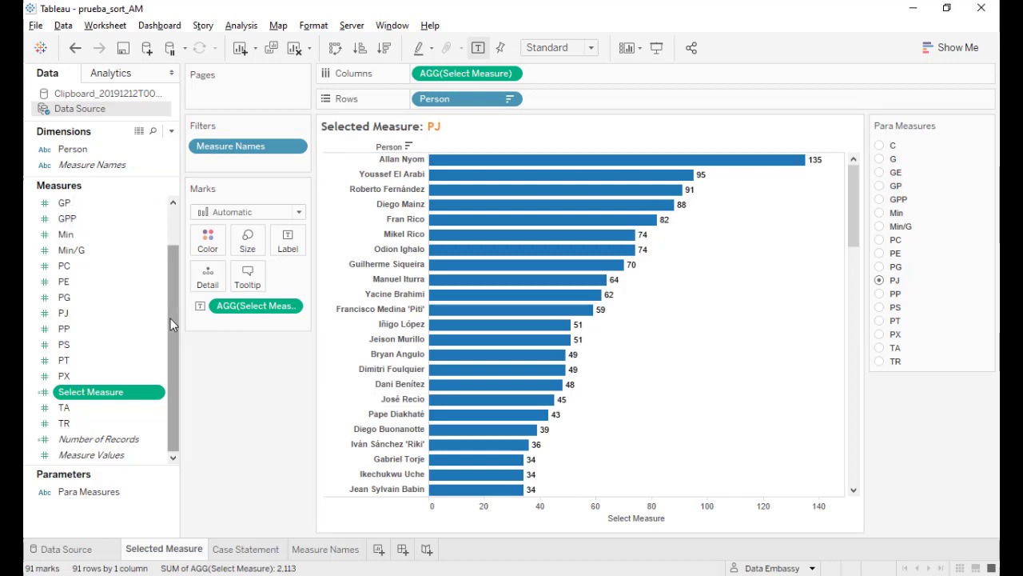
drag(171, 318, 176, 353)
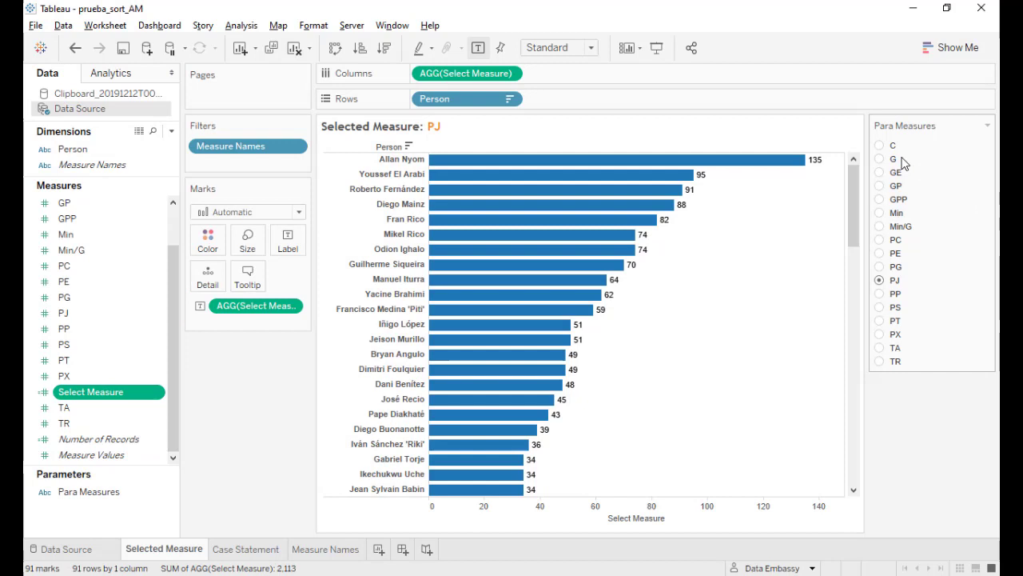
Switch the Para Measure control through C, G, GE, GP, GPP and finally Min.
click(879, 145)
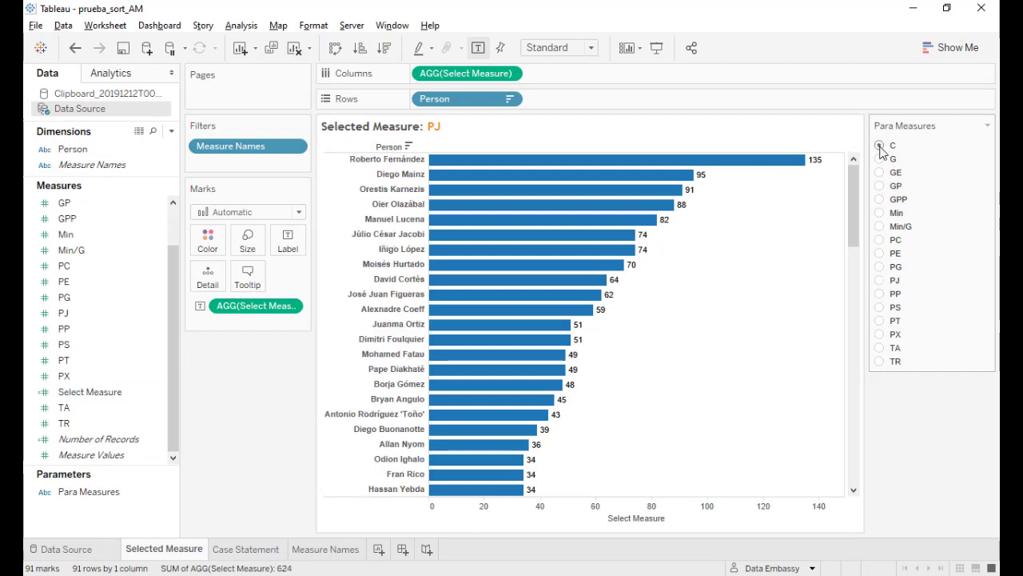
click(880, 158)
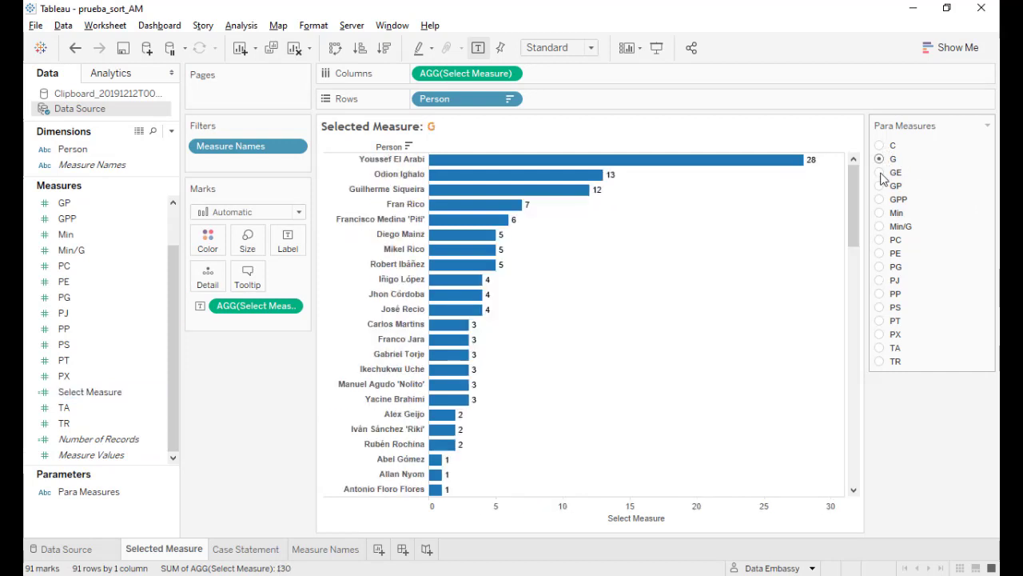
click(880, 172)
click(879, 185)
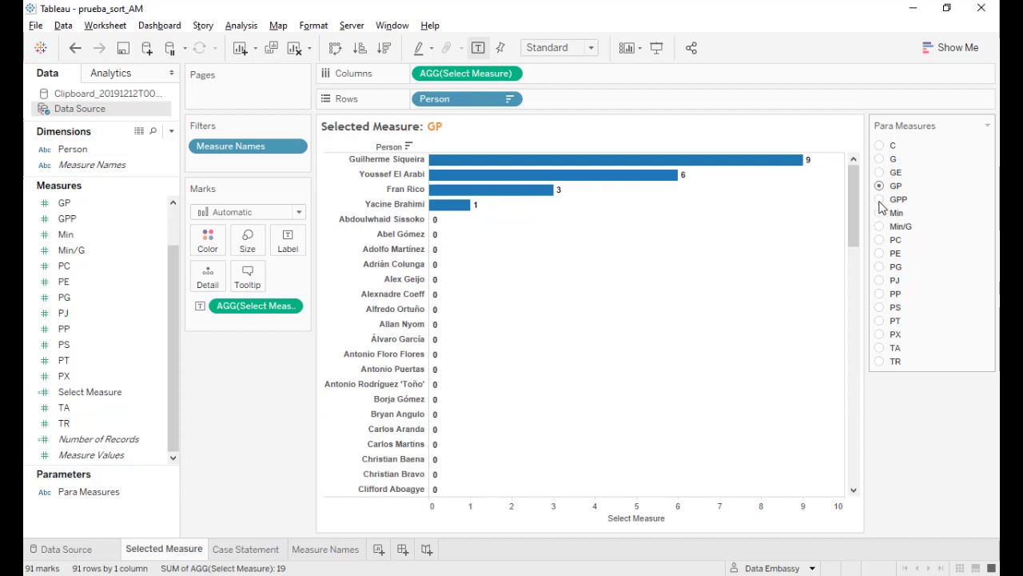
click(879, 199)
click(879, 212)
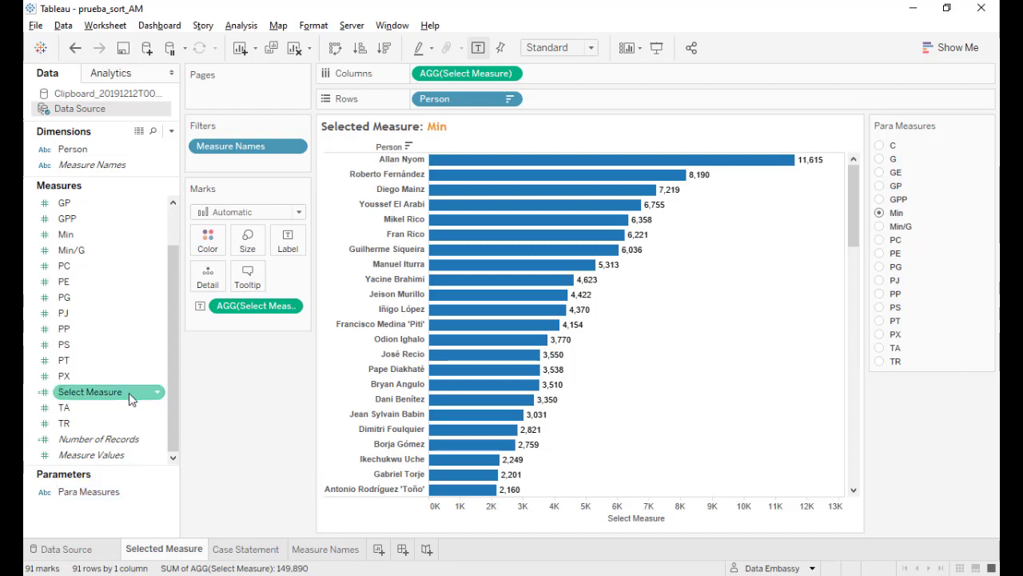
Recheck the Select Measure formula unchanged, then go to the Measure Names sheet.
click(158, 392)
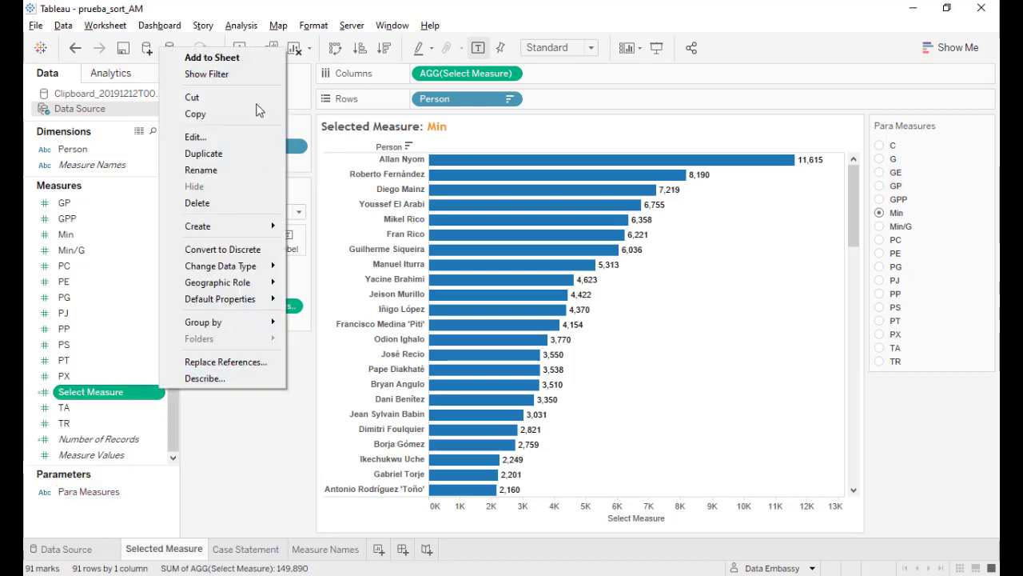
click(240, 136)
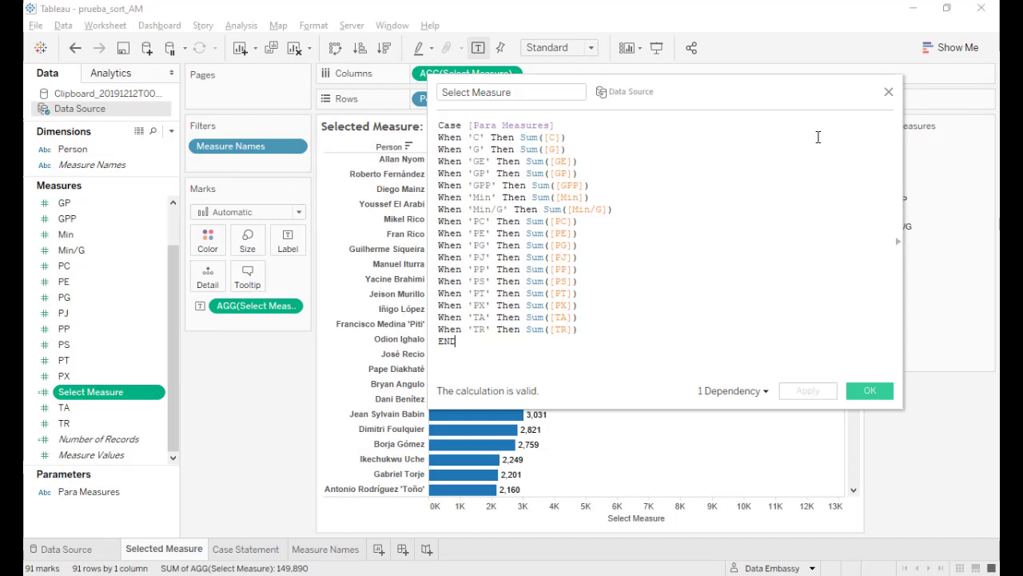
click(888, 92)
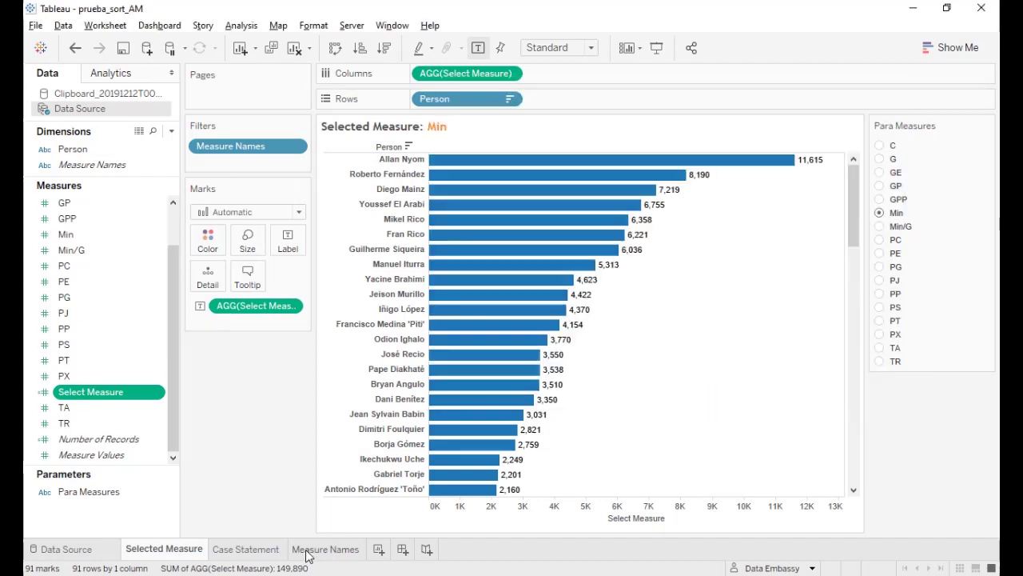
mouse_move(325, 549)
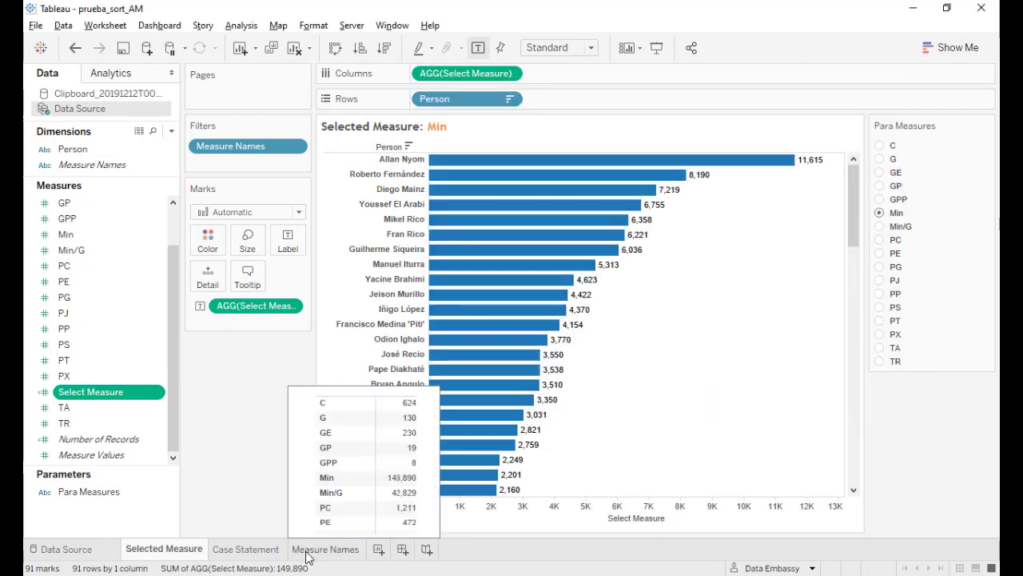
click(307, 557)
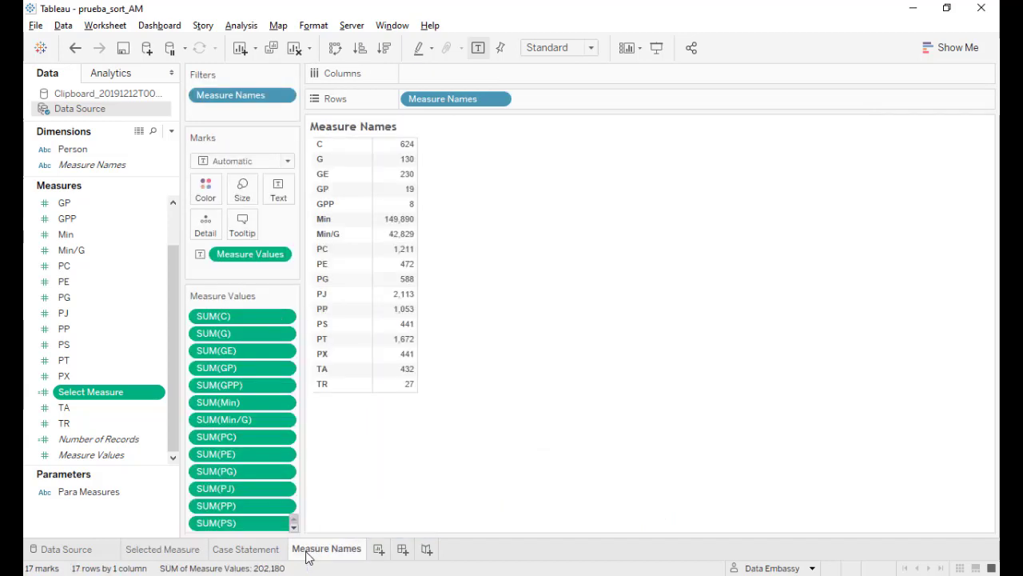
In the other workbook, list Measure Names on Rows with Measure Values totals.
key(alt+Tab)
key(alt+Tab)
key(alt+Tab)
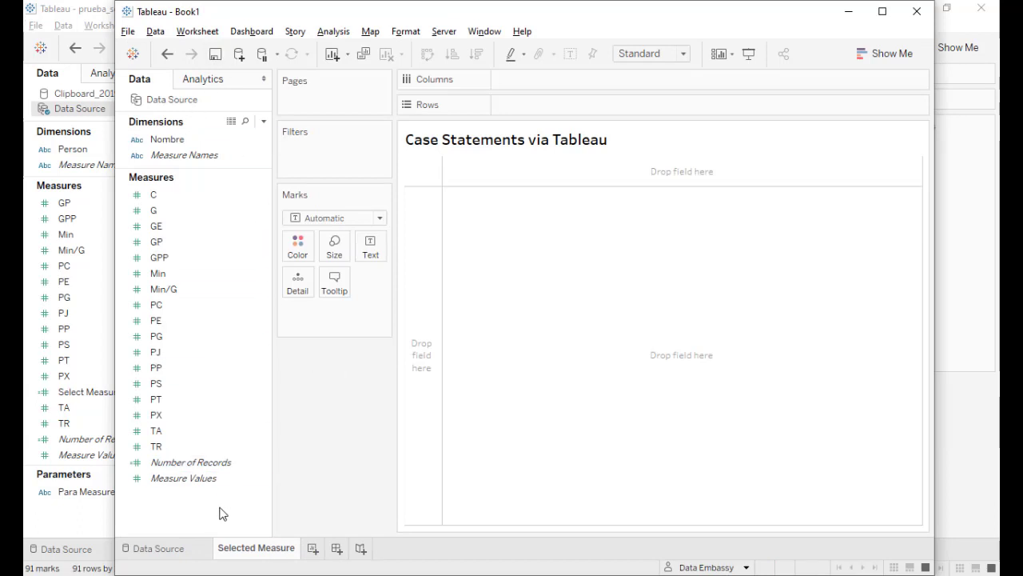
click(179, 158)
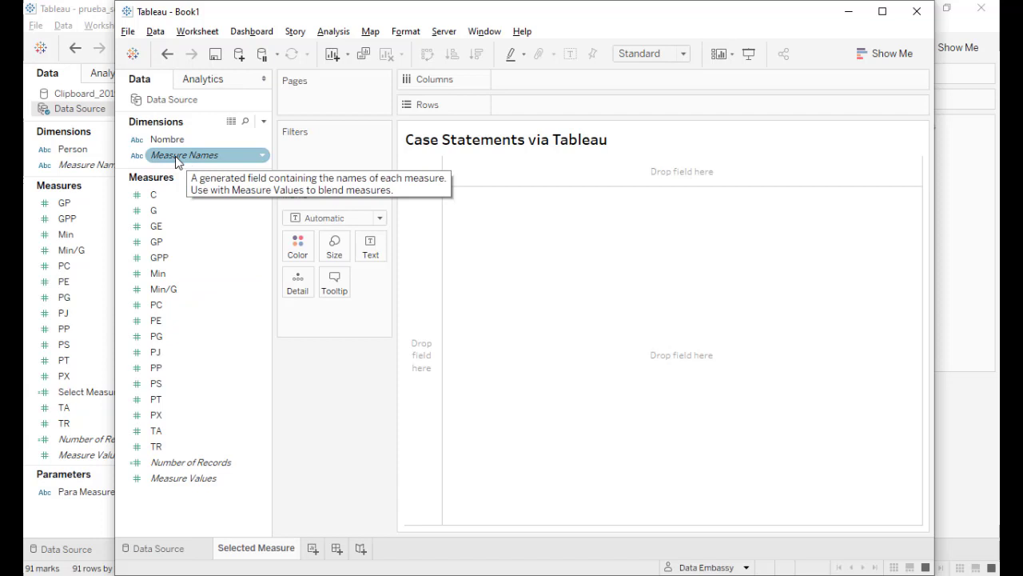
drag(177, 162, 547, 105)
mouse_move(183, 478)
mouse_down()
mouse_move(357, 279)
mouse_move(370, 250)
mouse_up()
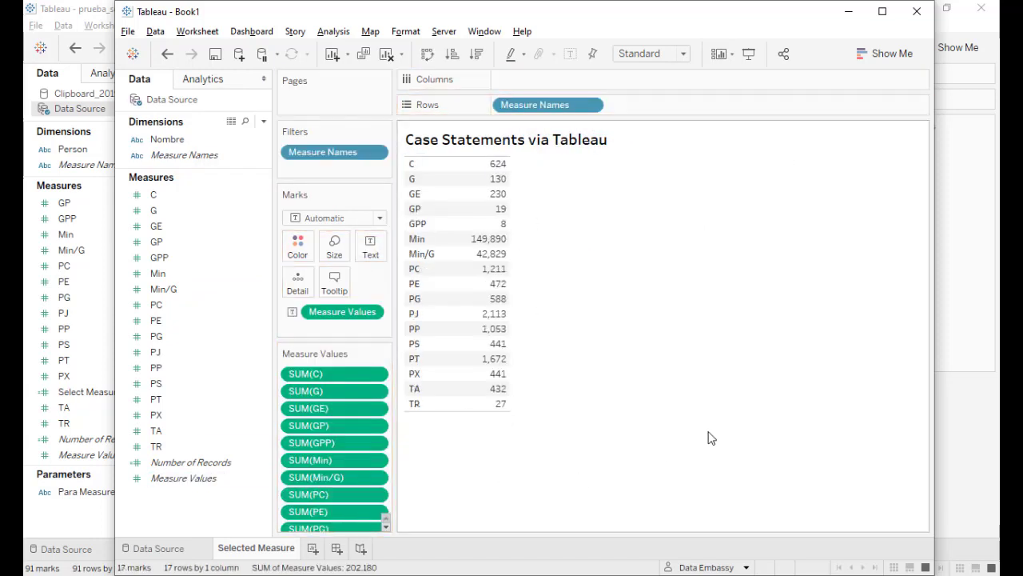
Sort the measure names in View Data and copy the name list.
click(333, 32)
click(334, 99)
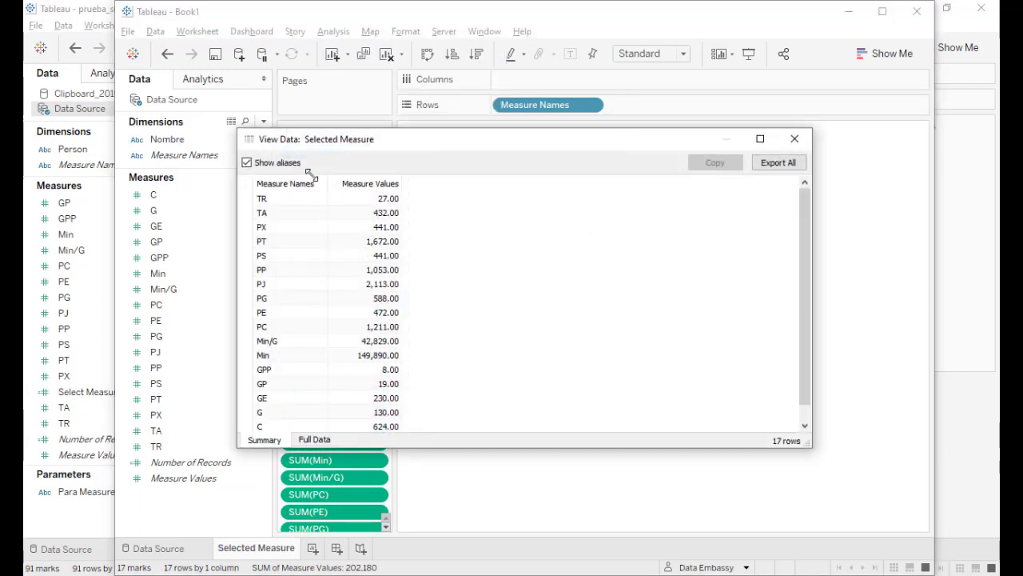
click(286, 186)
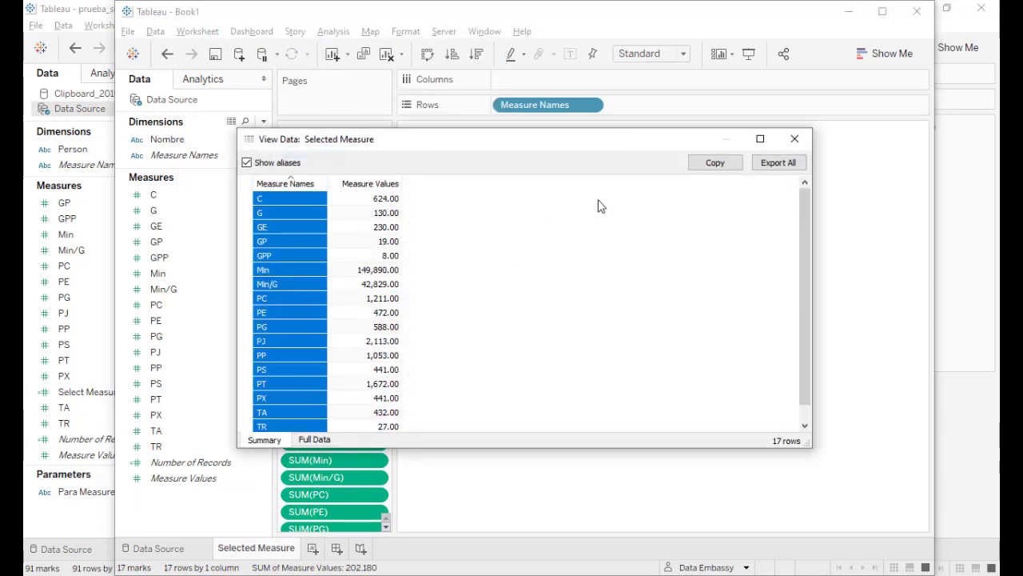
click(715, 164)
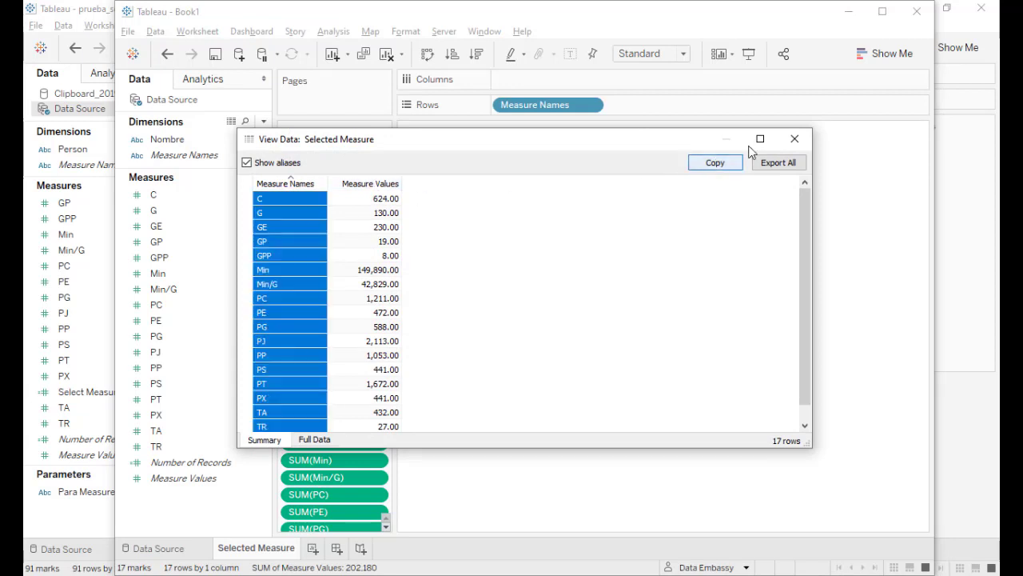
click(794, 138)
right_click(199, 518)
Create a String list parameter filled with the copied measure names.
click(246, 375)
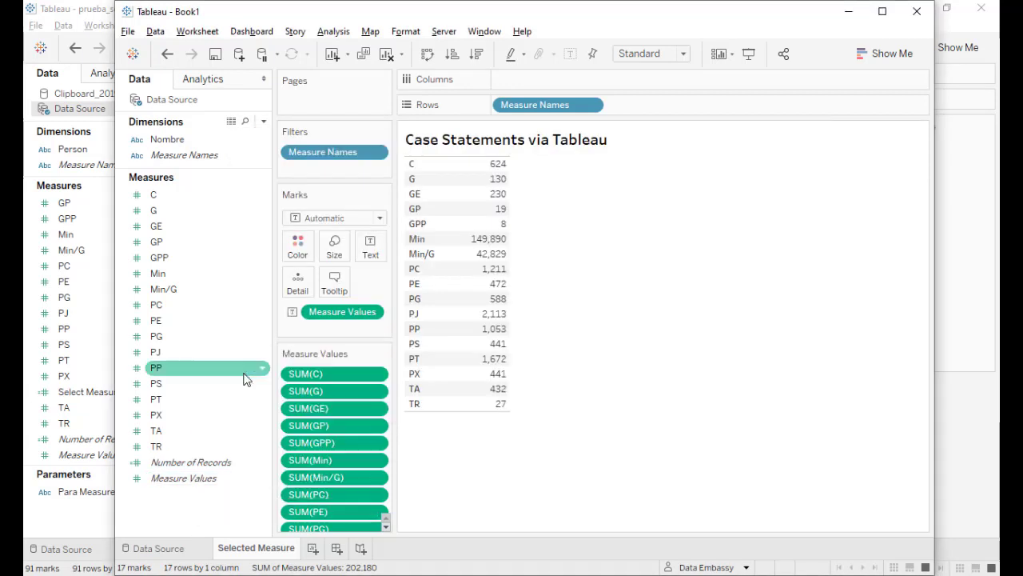
click(452, 271)
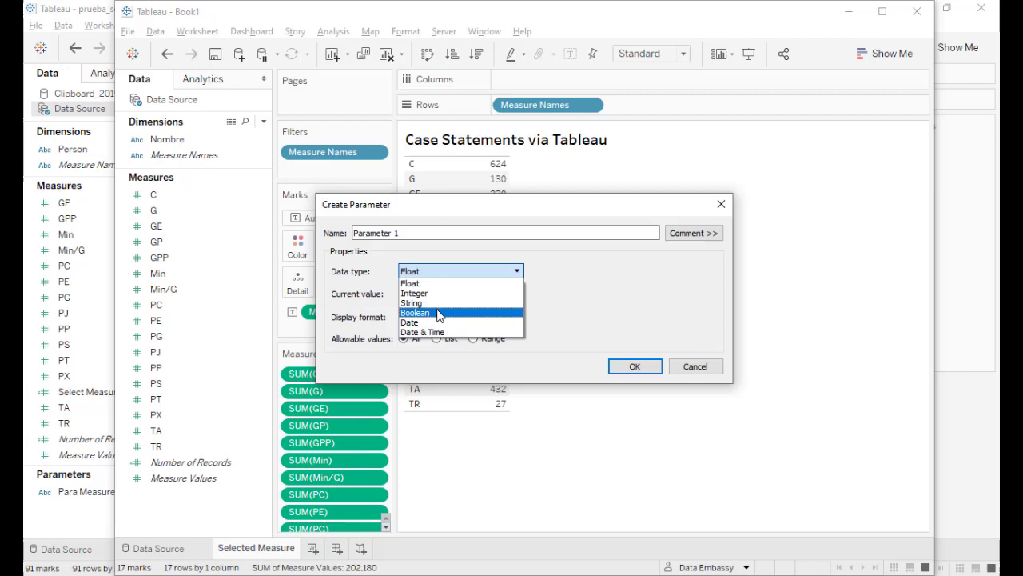
click(434, 301)
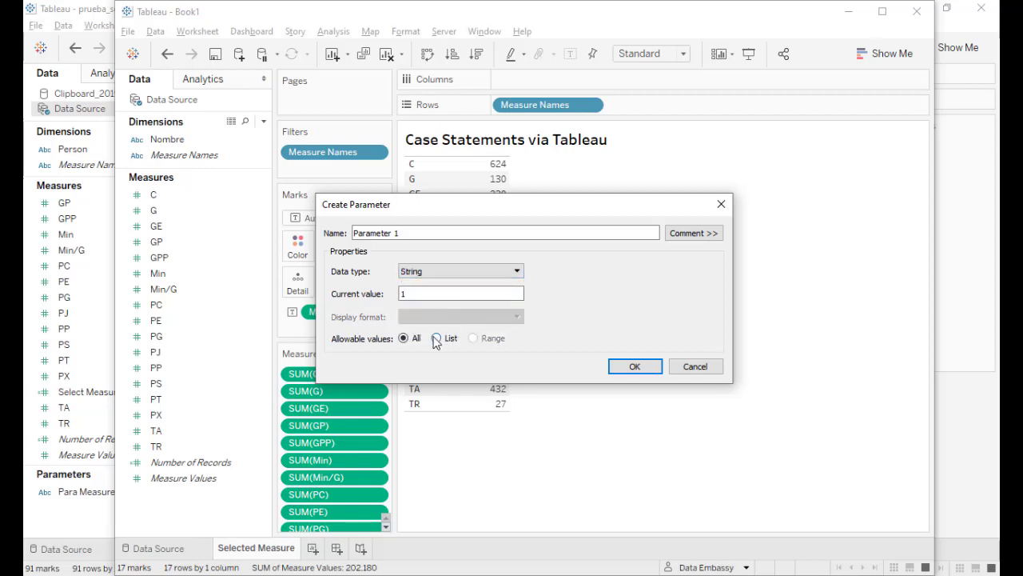
click(437, 338)
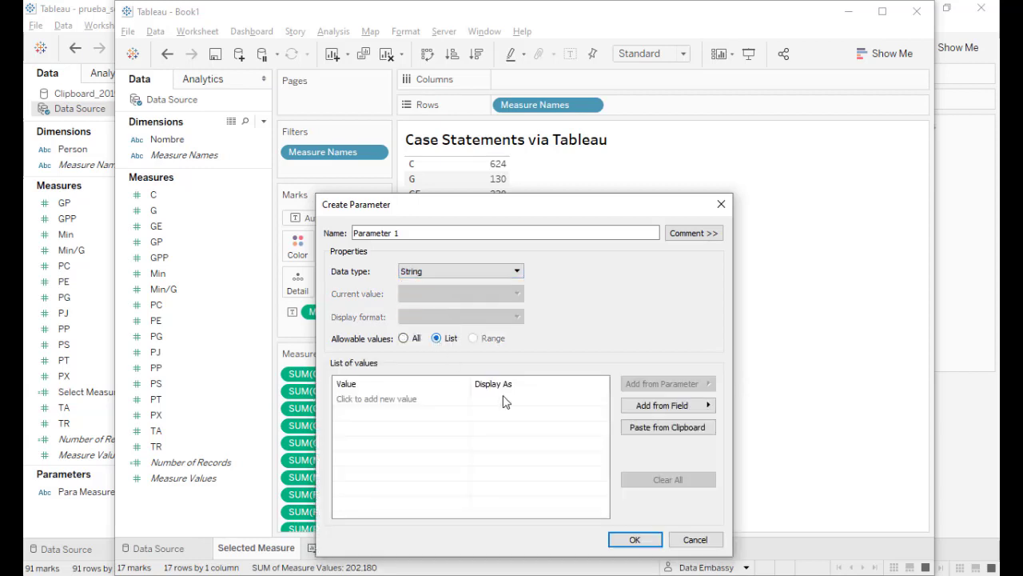
click(649, 429)
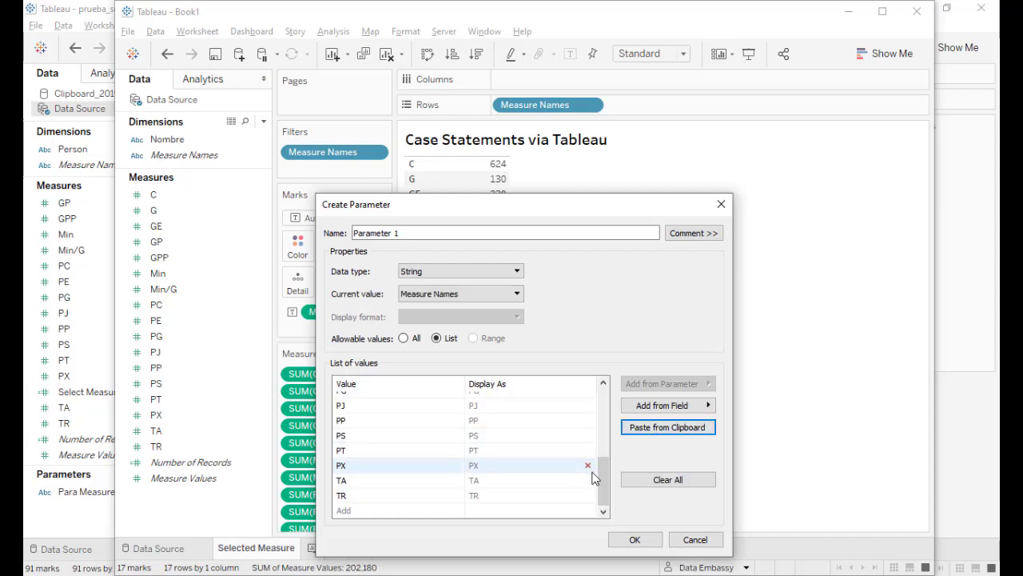
Remove the Measure Names entry from the values and rename the parameter to Para Measure.
drag(605, 493, 616, 408)
click(589, 399)
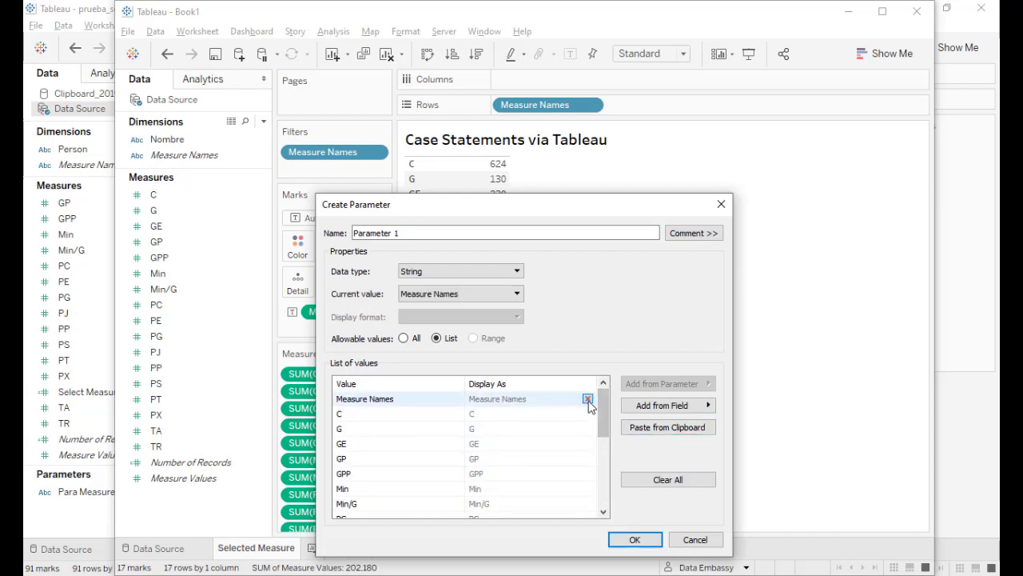
click(588, 398)
mouse_move(604, 423)
mouse_down()
mouse_move(605, 500)
mouse_move(603, 404)
mouse_move(605, 512)
mouse_up()
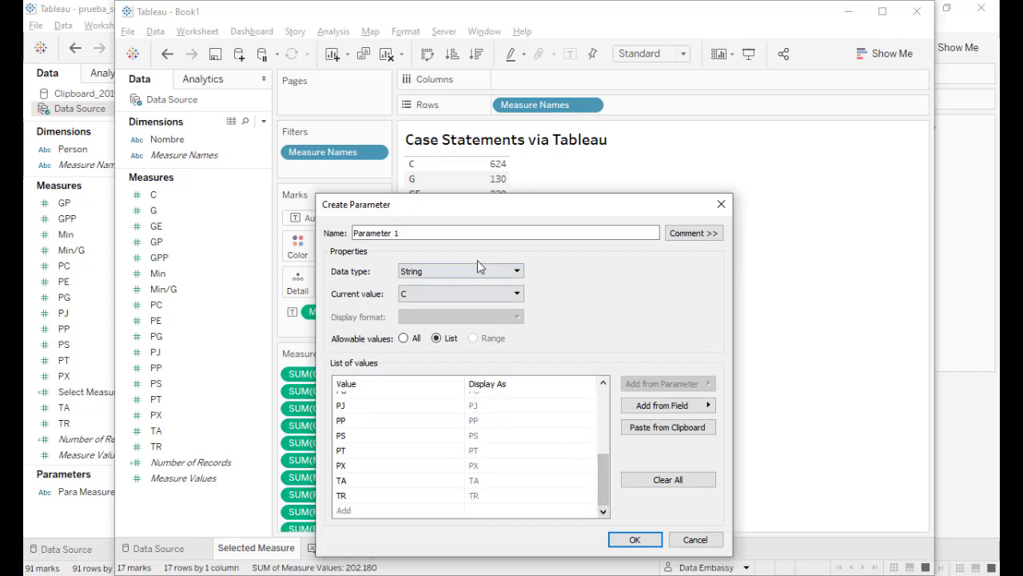
click(407, 232)
drag(400, 233, 372, 233)
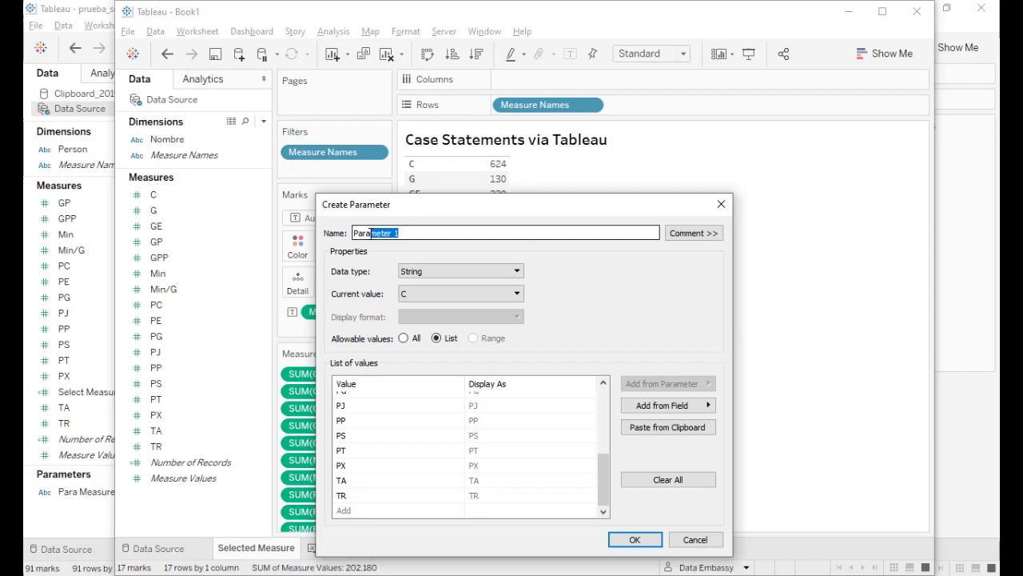
key(BackSpace)
Save the Para Measure parameter and start a calculated field named Select Measure.
click(635, 540)
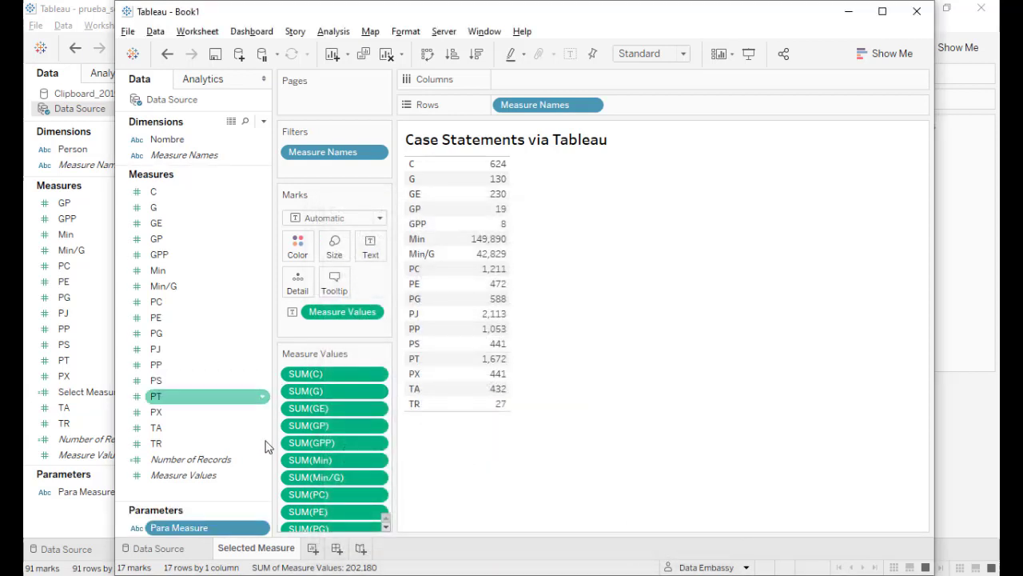
click(264, 121)
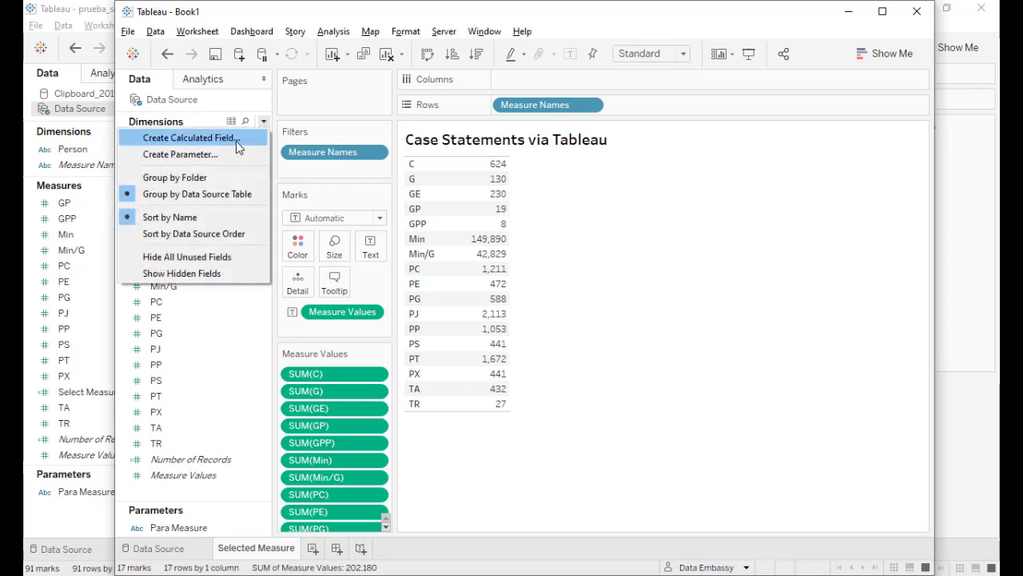
click(235, 141)
text(Select M)
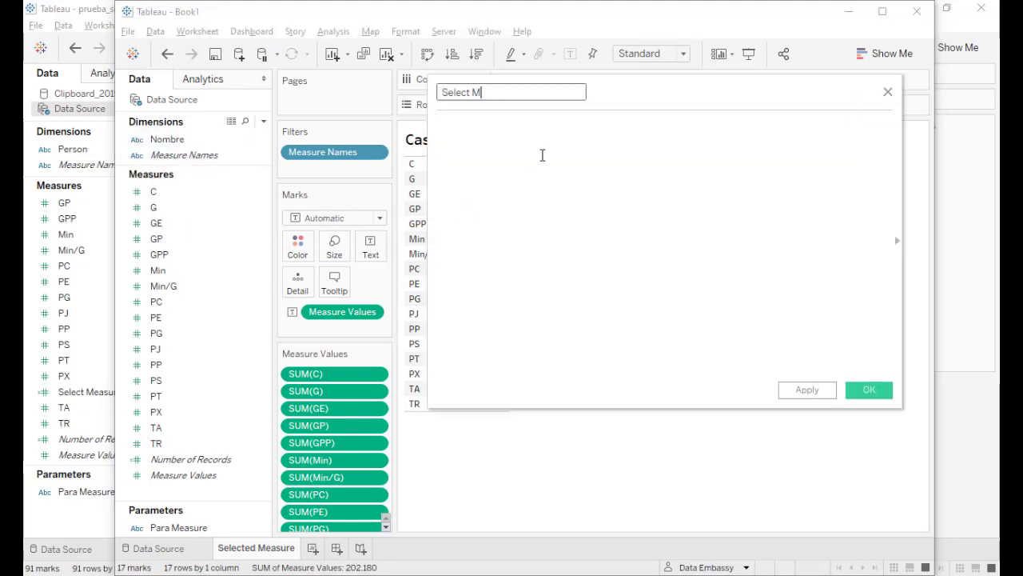
text(easure)
Enter the formula CASE [Para Measure] … END and save the calculation.
click(528, 143)
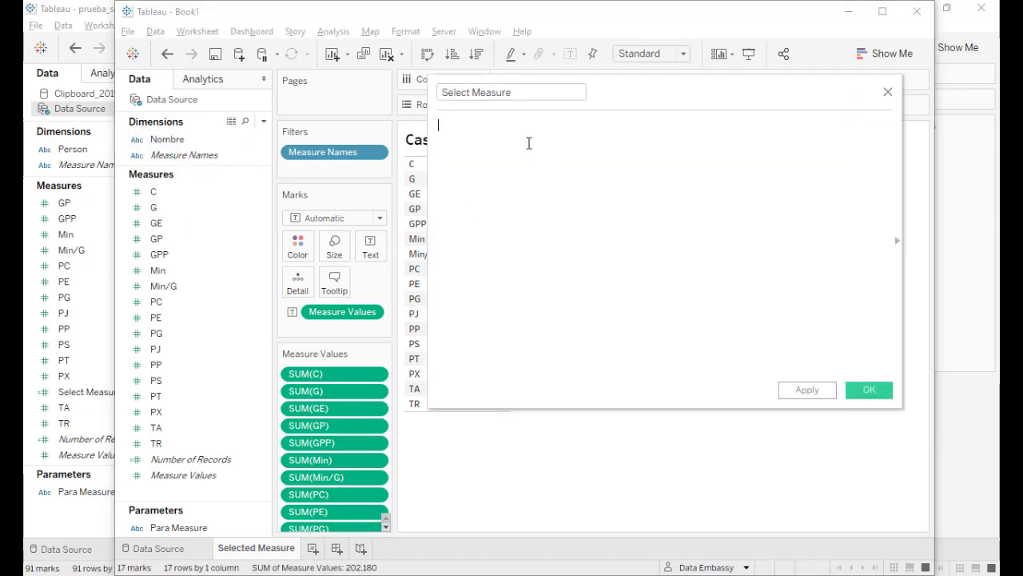
text(Case)
key(BackSpace)
key(Return)
text(CASE pa)
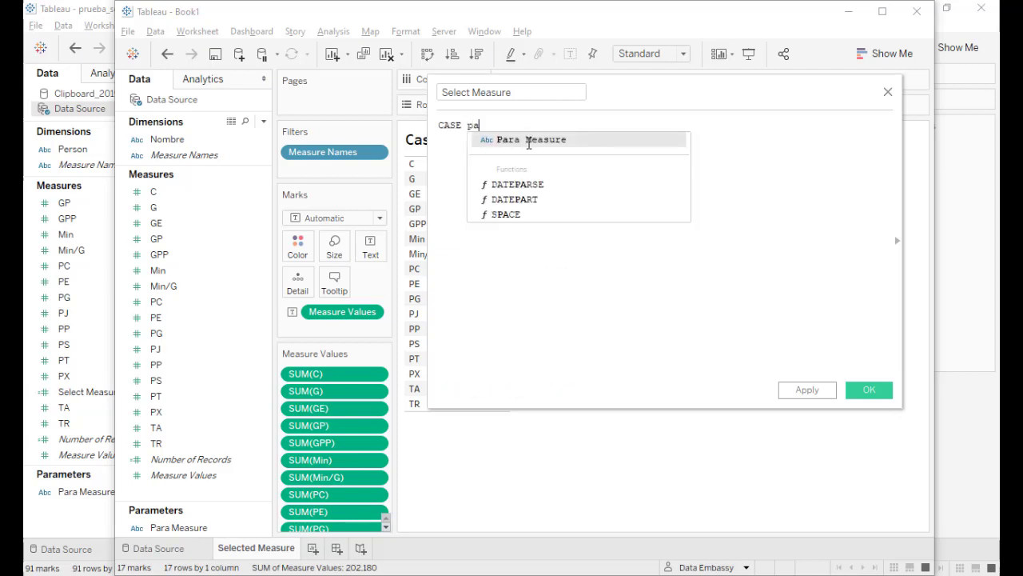
key(Return)
text(e)
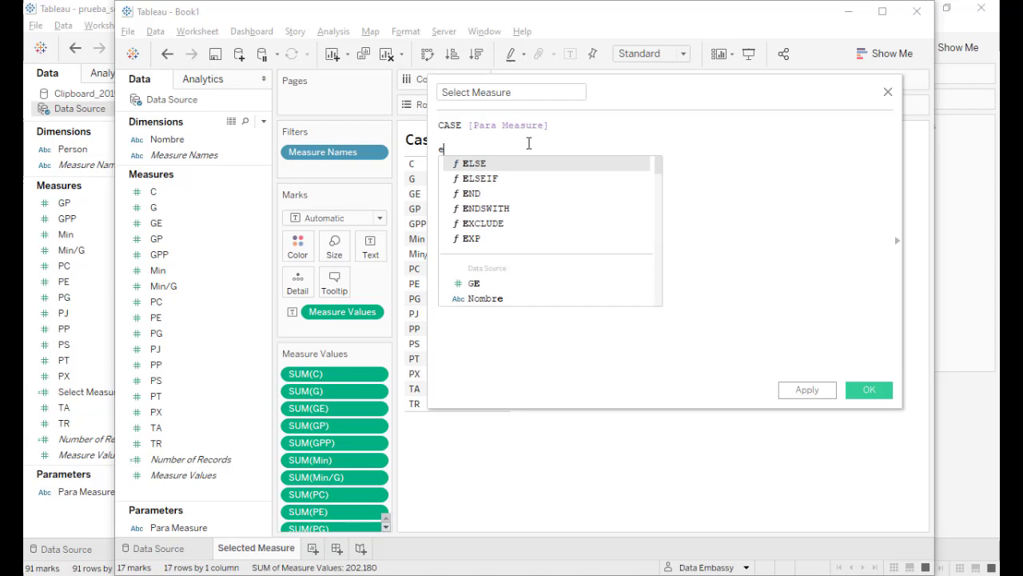
text(n)
key(Return)
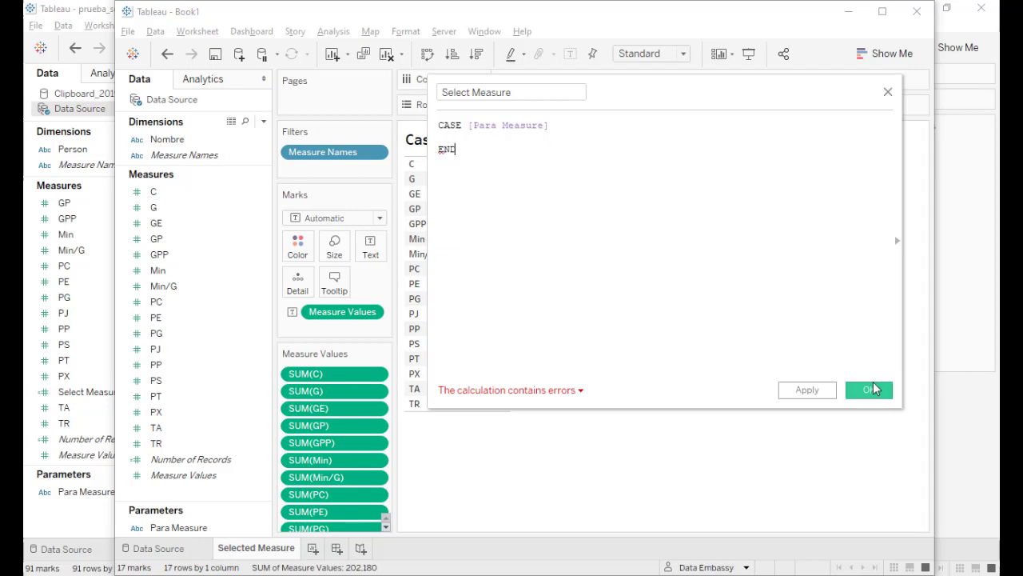
click(869, 390)
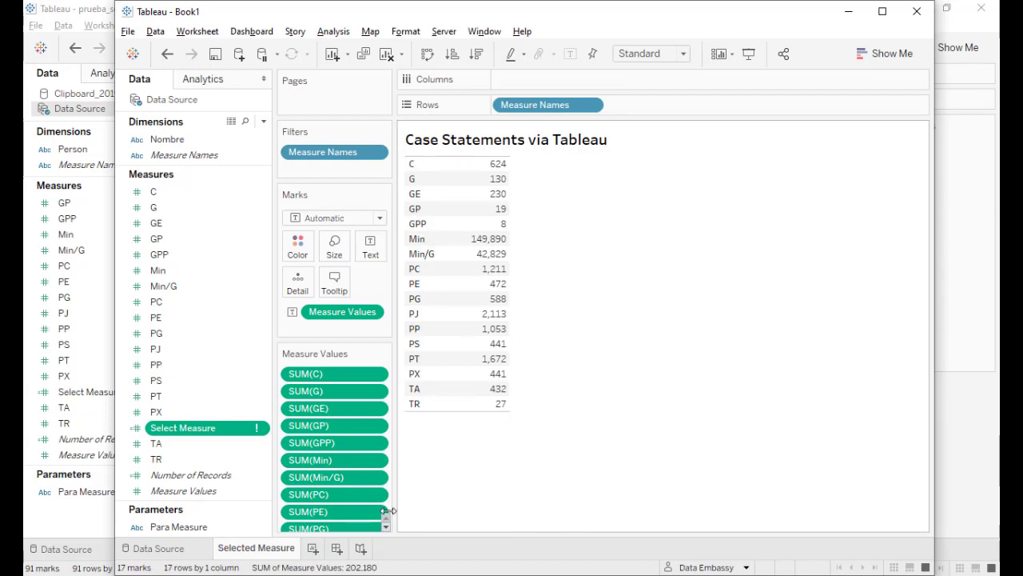
Add Sheet 2 and paste the copied measure list as a clipboard data source.
click(312, 549)
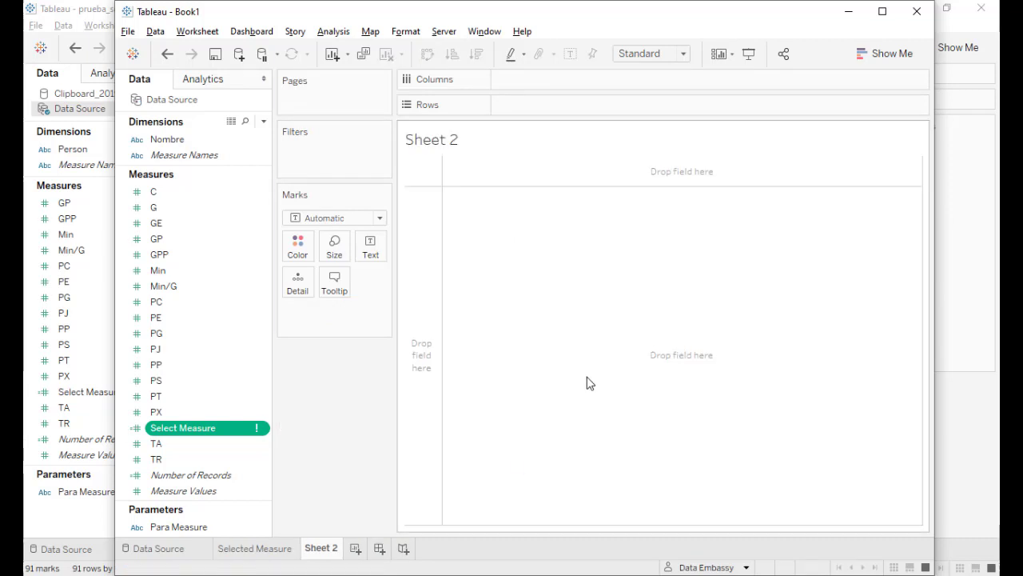
key(ctrl+v)
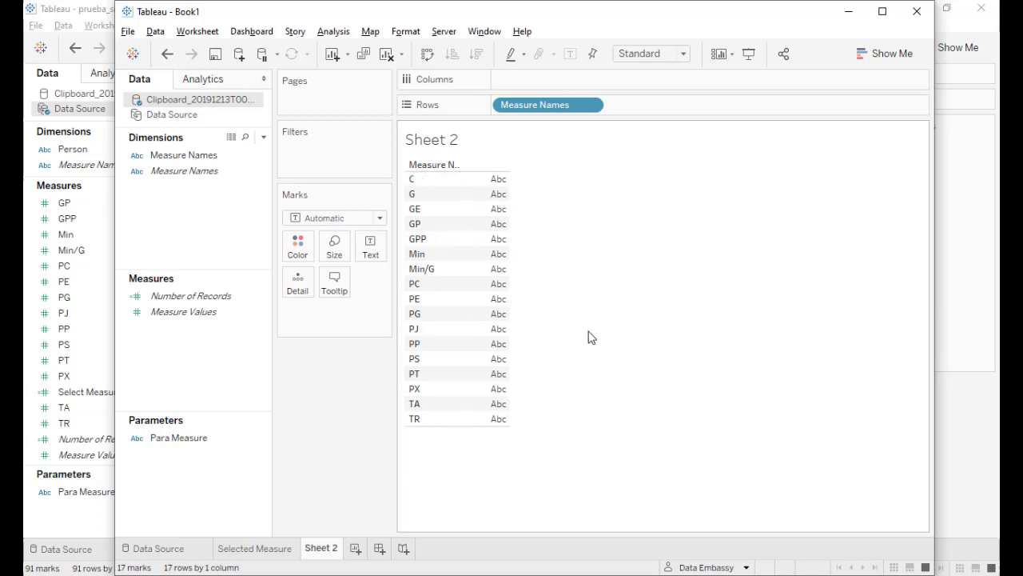
Rename the pasted Measure Names field to Names.
click(209, 157)
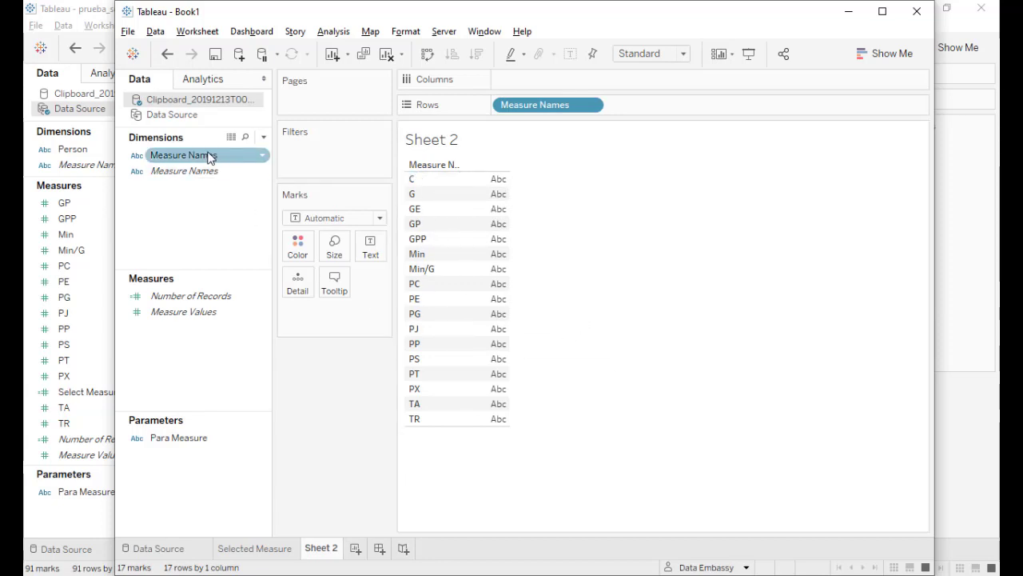
right_click(210, 156)
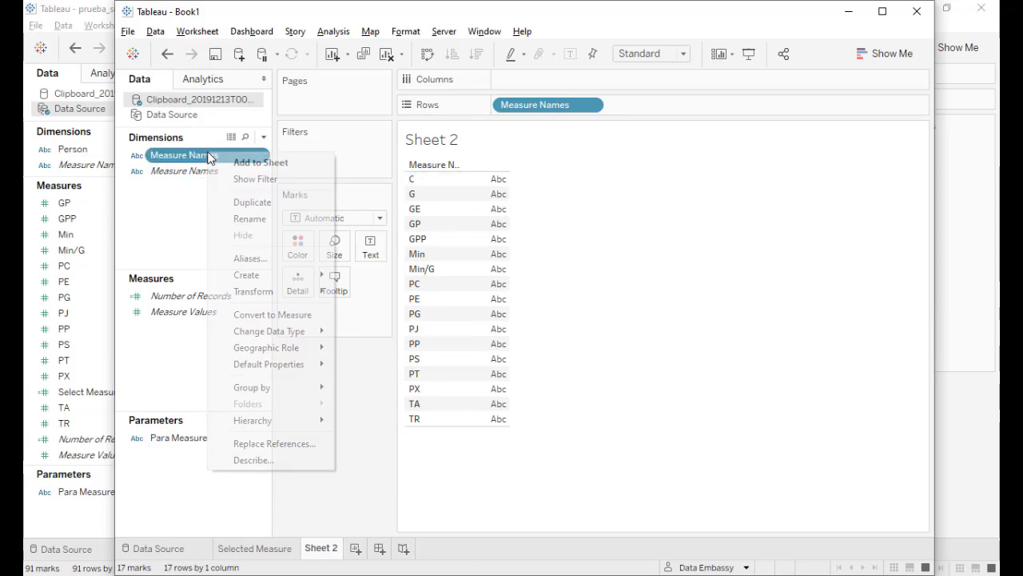
click(254, 220)
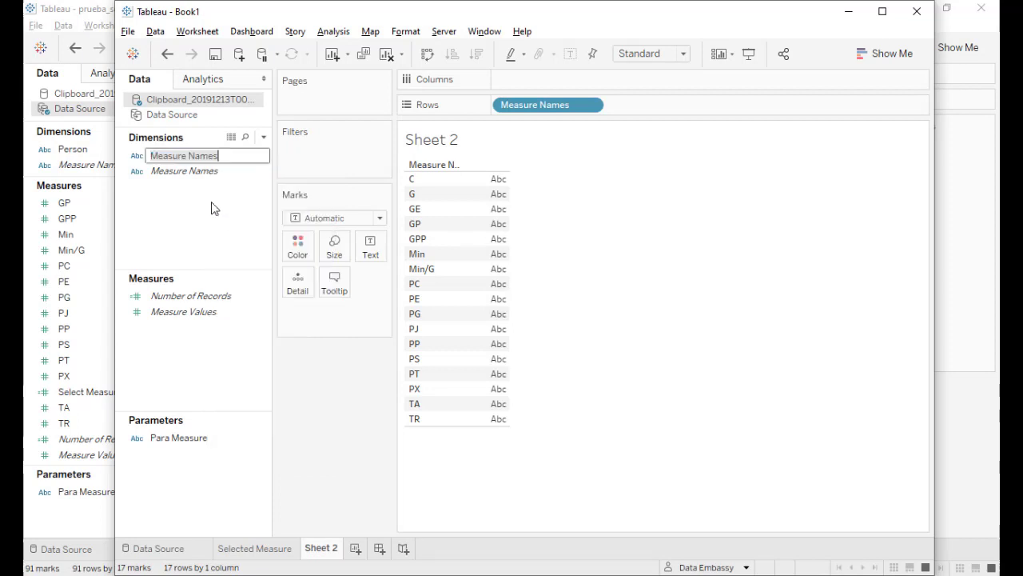
click(190, 157)
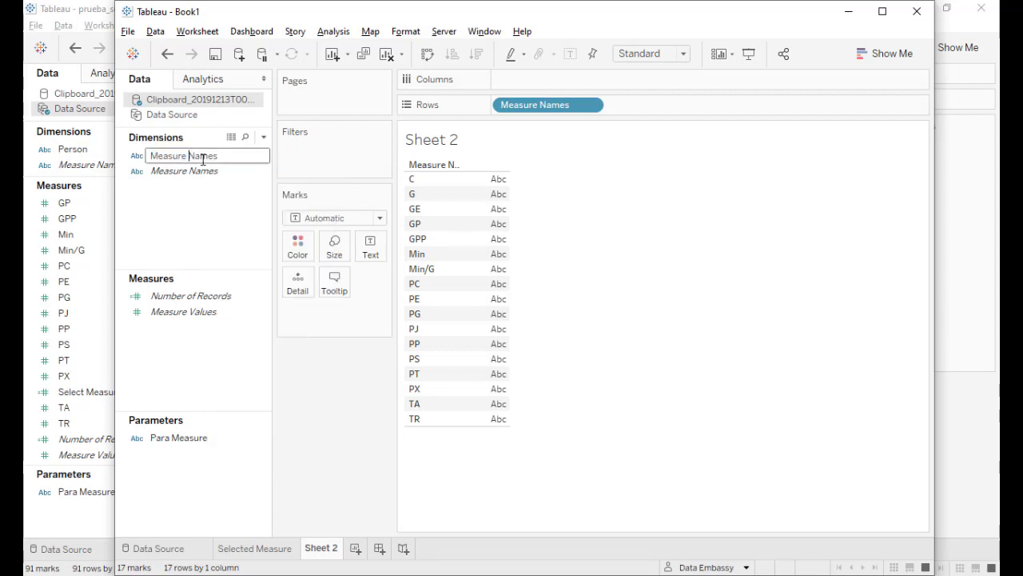
key(BackSpace)
key(BackSpace)
key(BackSpace)
key(BackSpace)
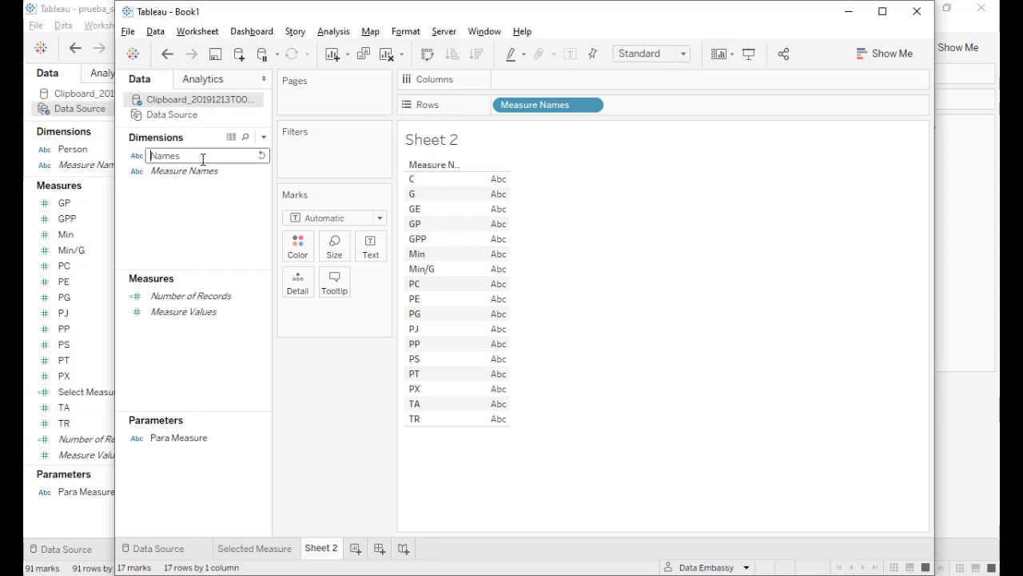
key(Return)
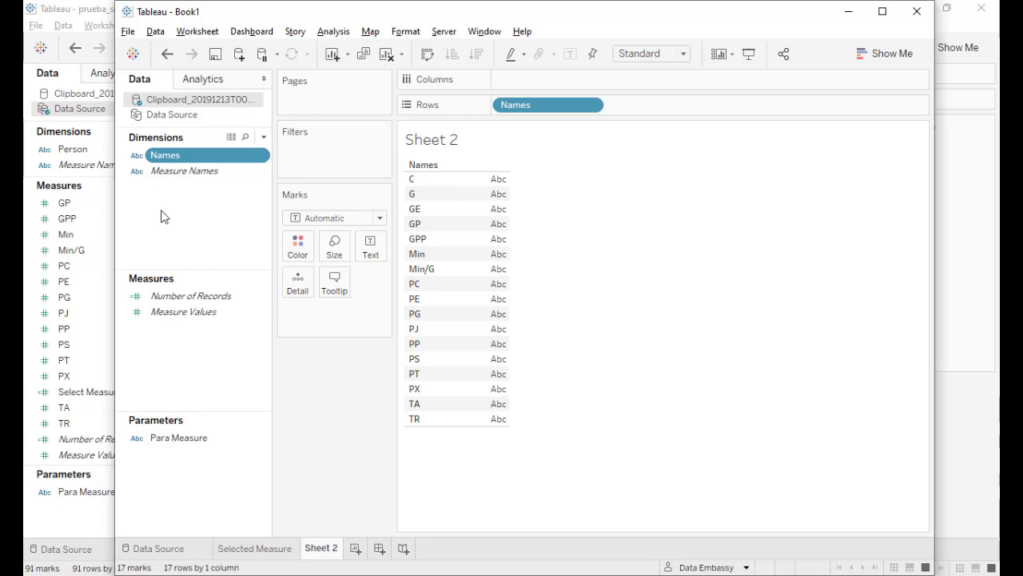
mouse_move(206, 155)
click(261, 159)
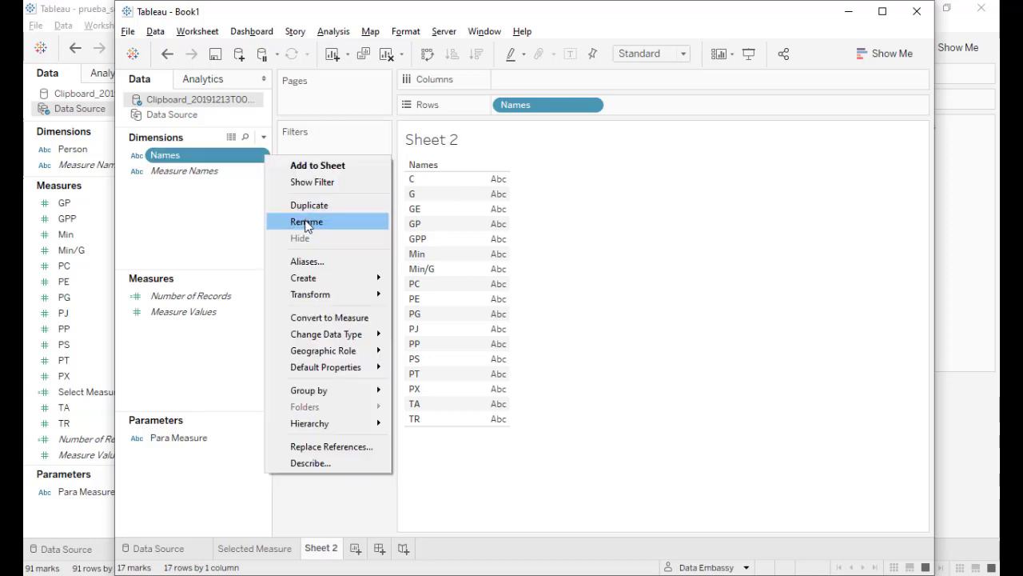
click(304, 223)
Create a new calculated field and move its editor clear of the table.
click(264, 137)
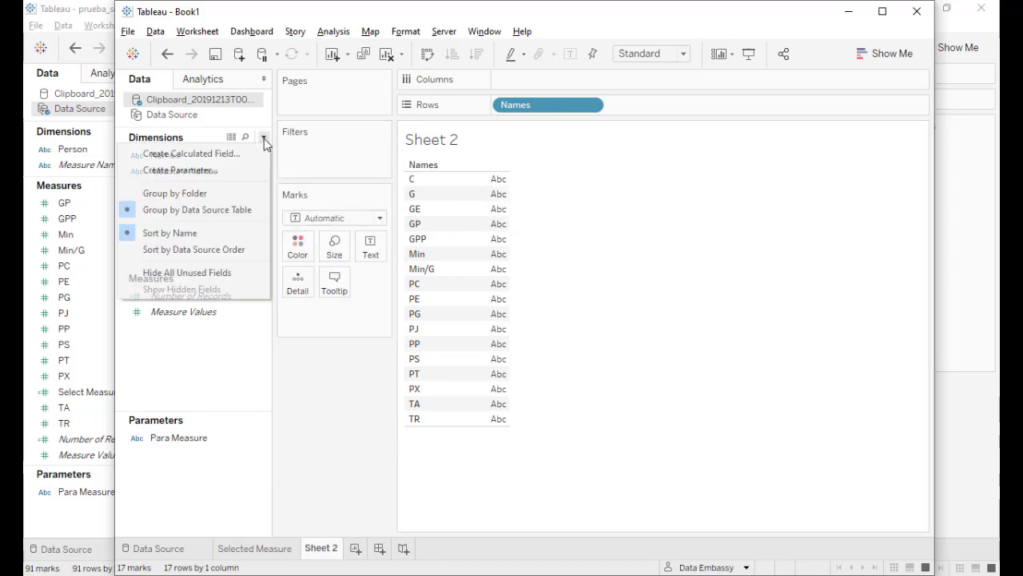
click(223, 162)
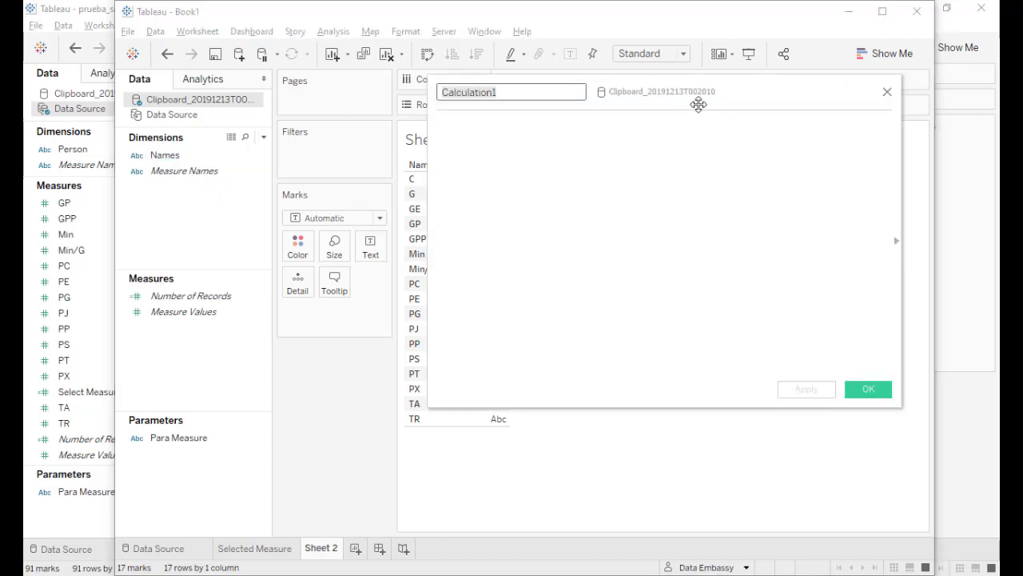
mouse_move(662, 84)
mouse_down()
mouse_move(734, 250)
mouse_move(720, 219)
mouse_up()
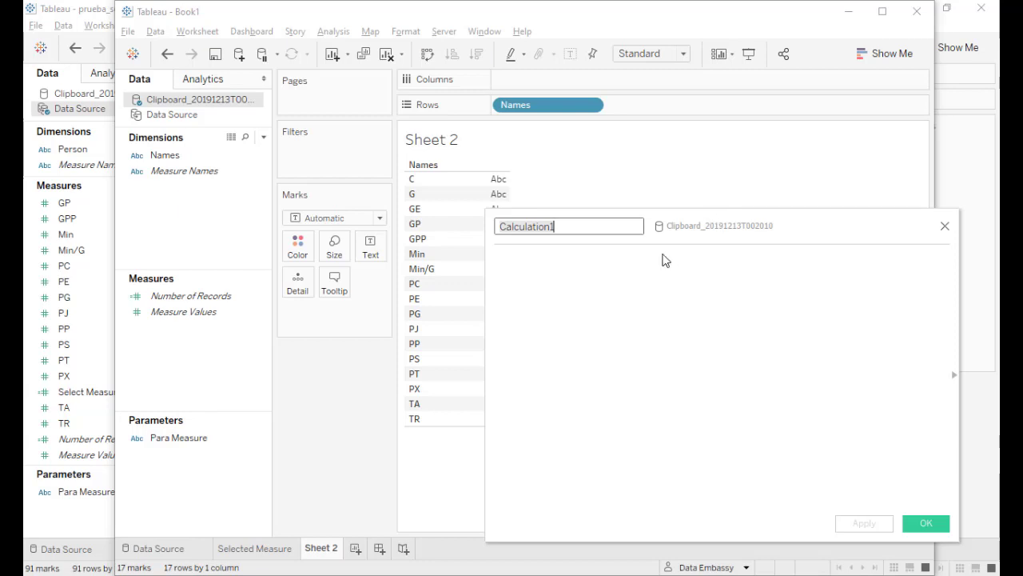
click(629, 276)
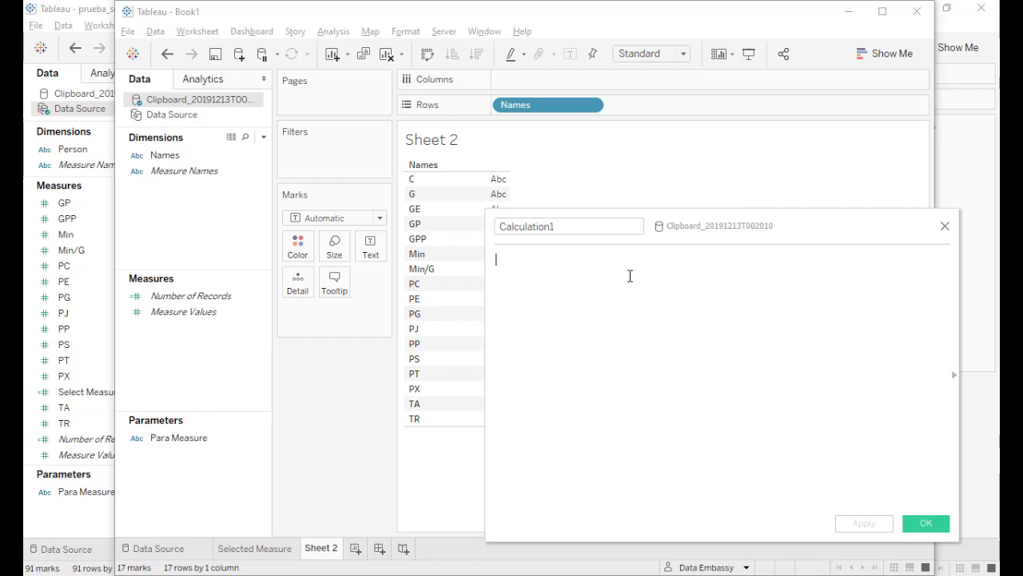
Enter the formula WHEN 'C' THEN SUM([C]).
text(wh)
key(Return)
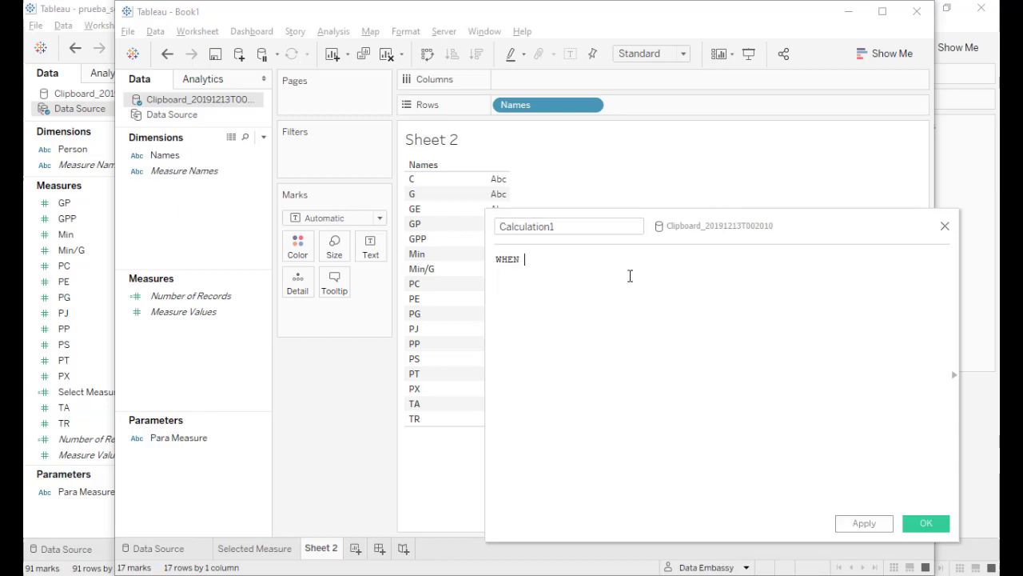
text(')
text(' t)
key(Return)
text(su)
click(630, 274)
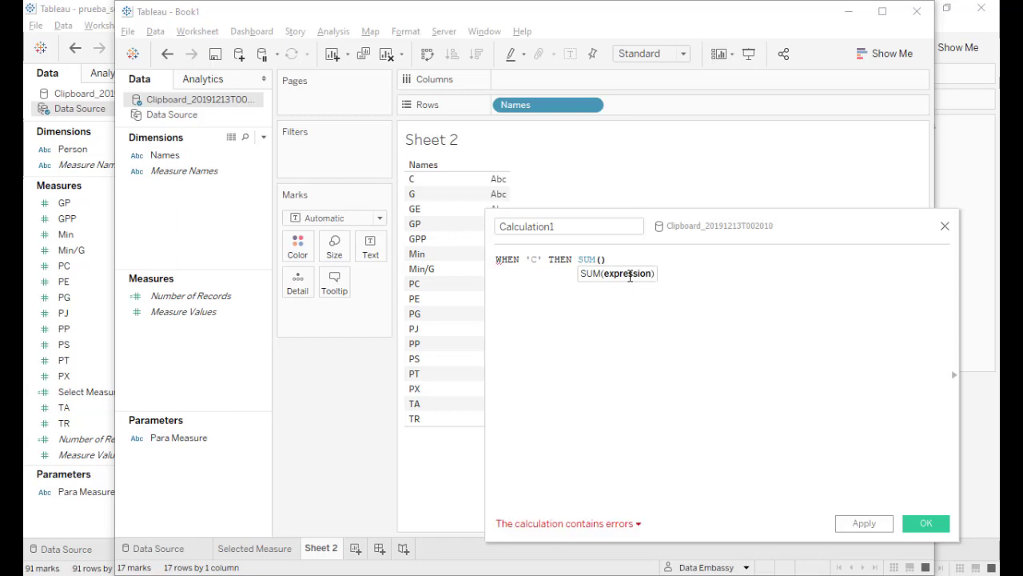
text([)
key(BackSpace)
key(BackSpace)
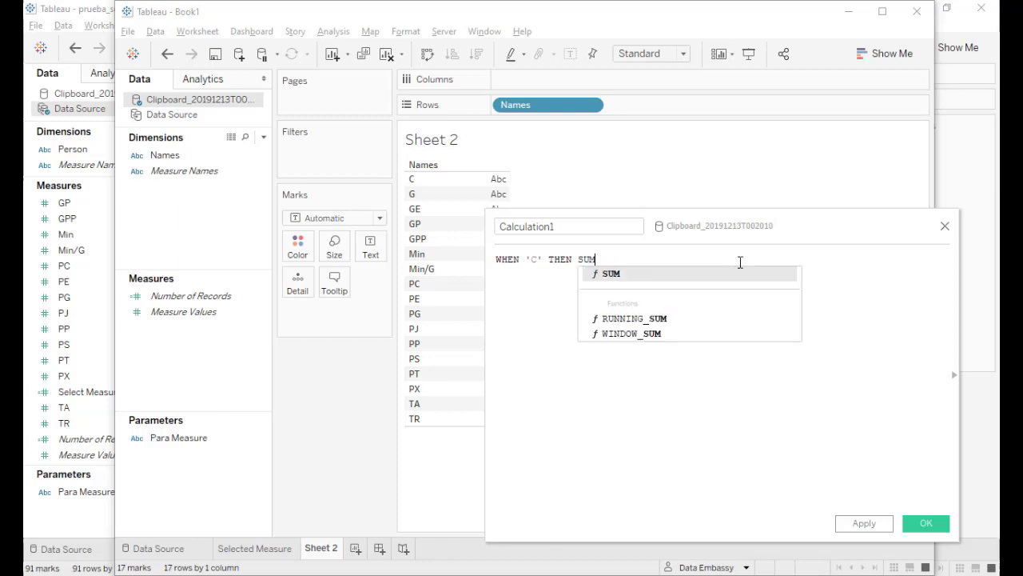
text(([)
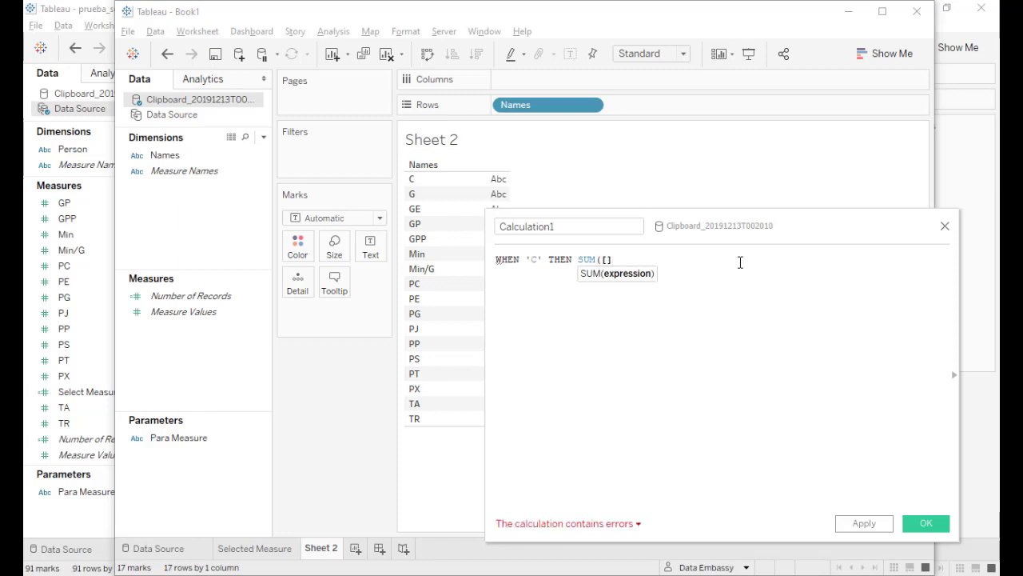
text(C)
key(Return)
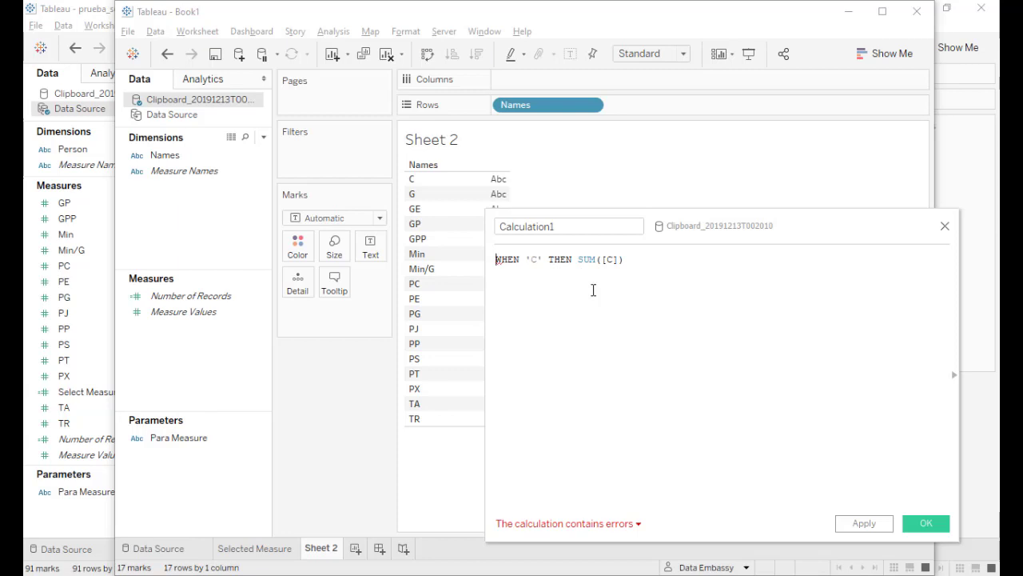
Turn the formula into a text string concatenating C into the WHEN and SUM parts.
text(")
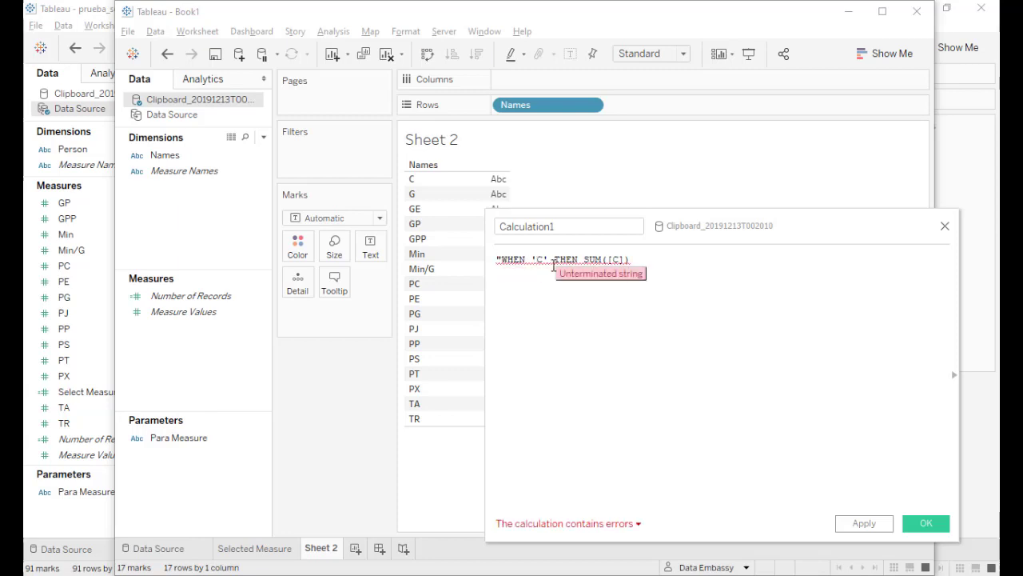
text(")
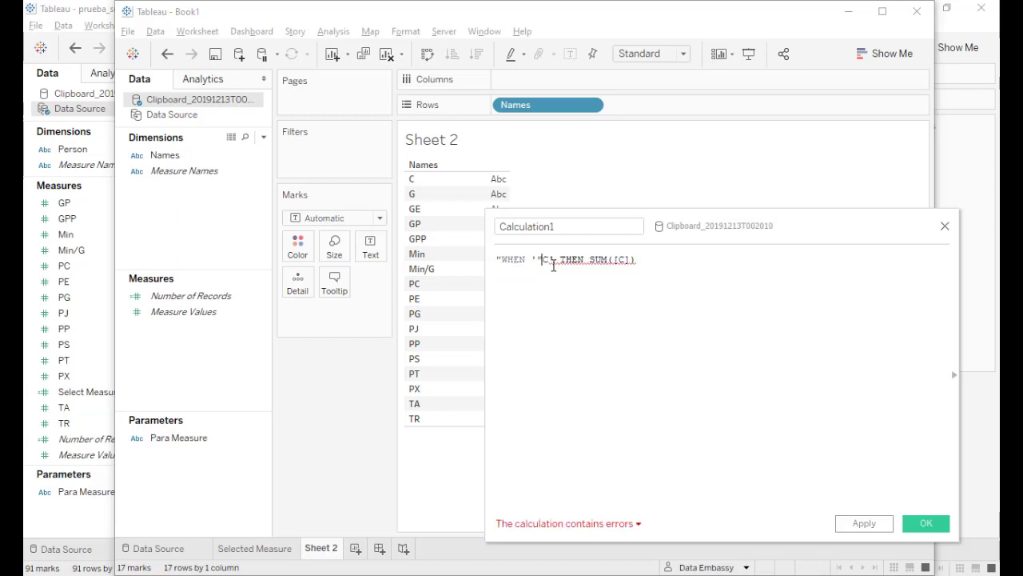
text(+C)
text( +)
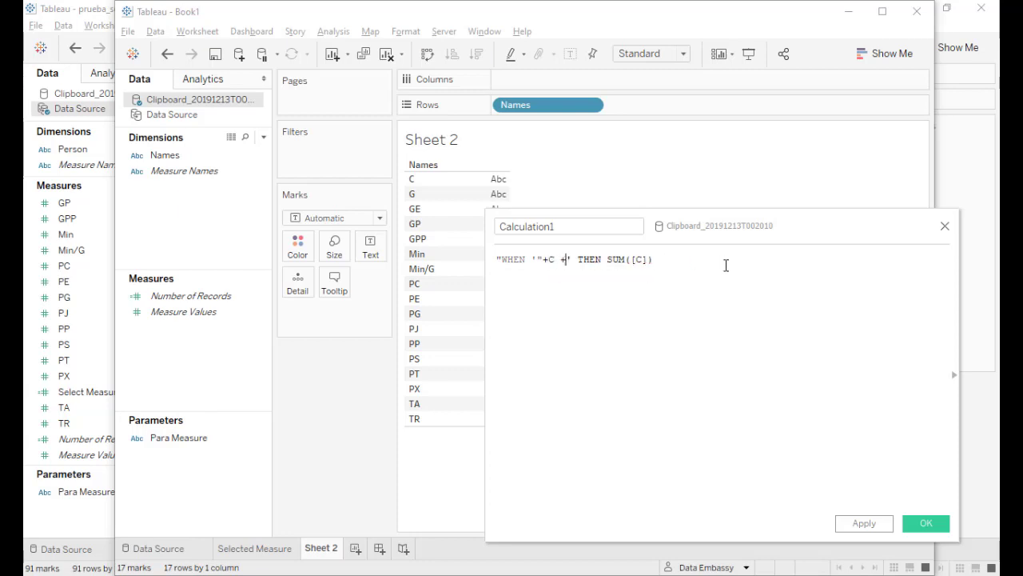
text(")
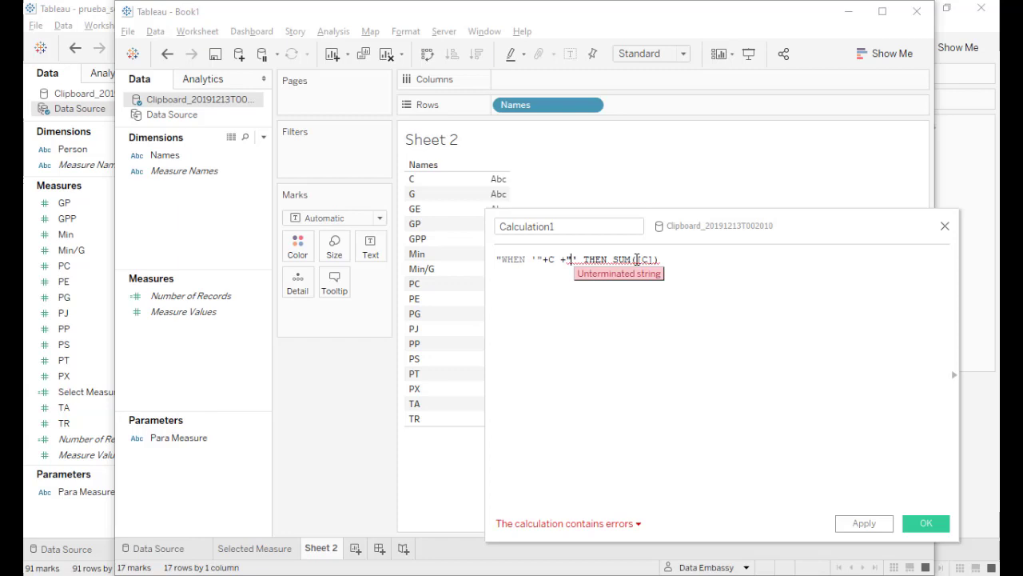
click(642, 260)
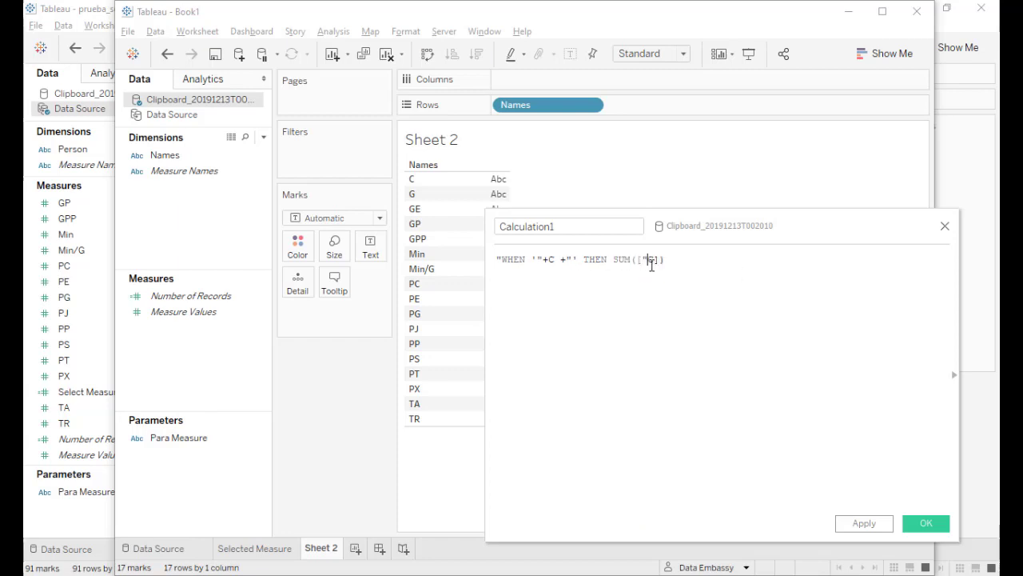
text(")
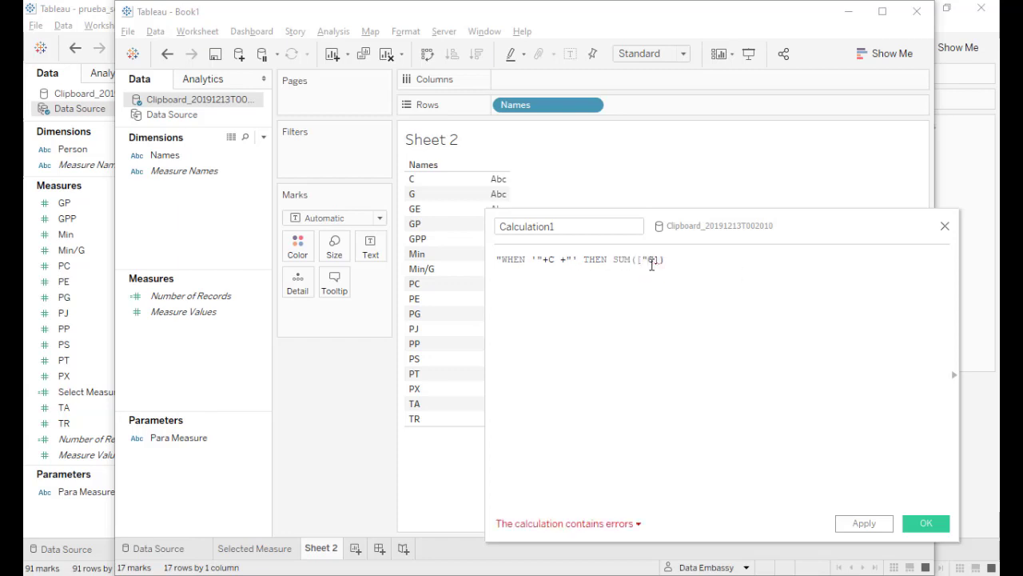
text(+)
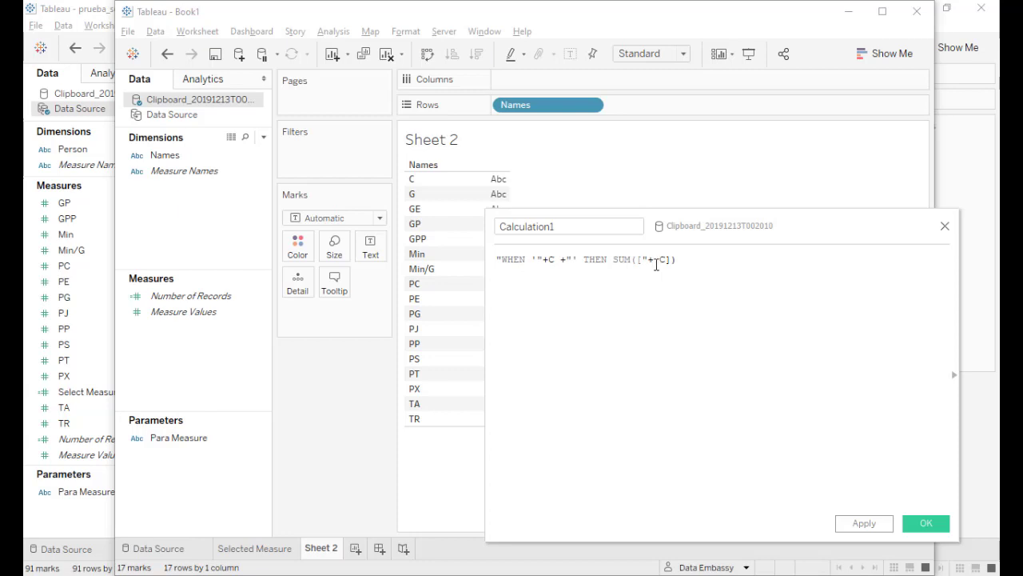
text( C )
text(+"]))
text(")
Replace both C references in the string with the [Names] field.
double_click(551, 260)
text(N)
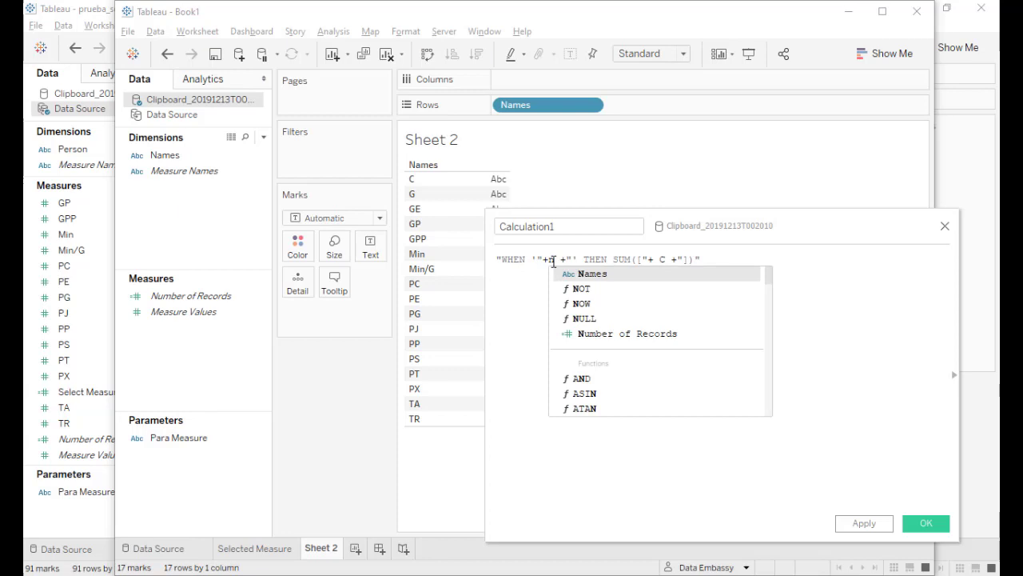
key(Return)
double_click(694, 259)
key(BackSpace)
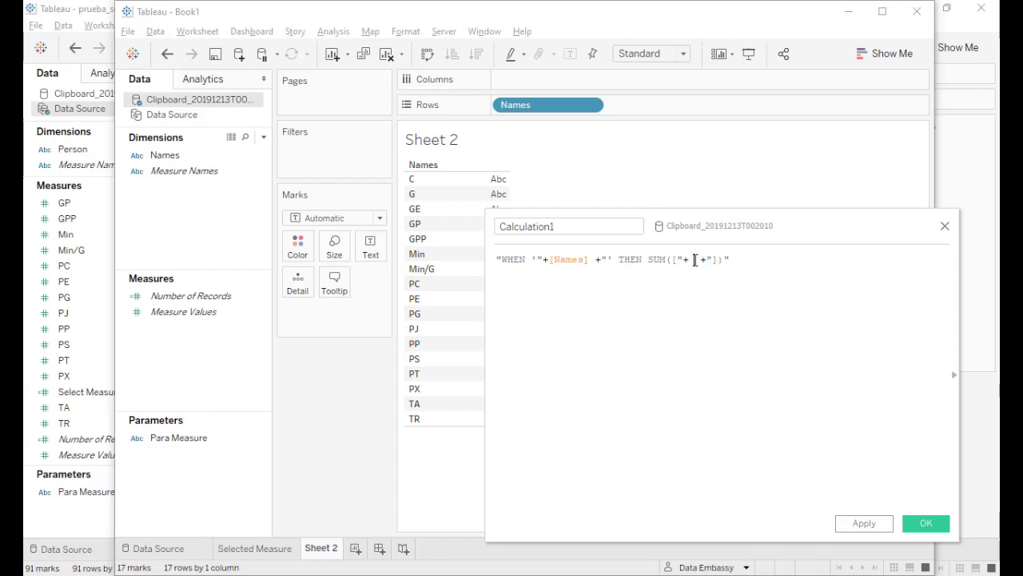
text(N)
key(Return)
Name the calculation Statement and save it.
click(530, 228)
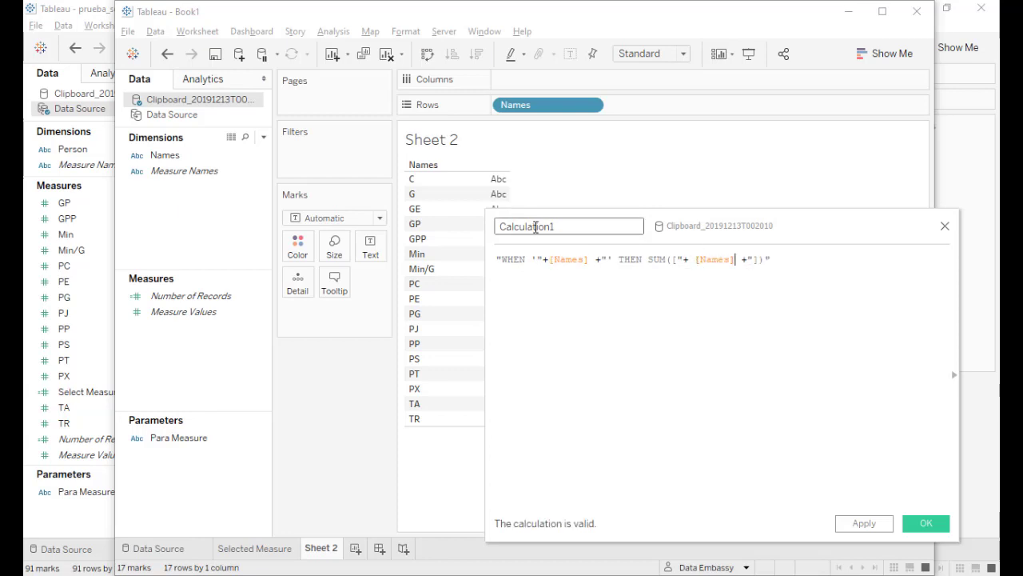
text(St)
text(atement)
key(Return)
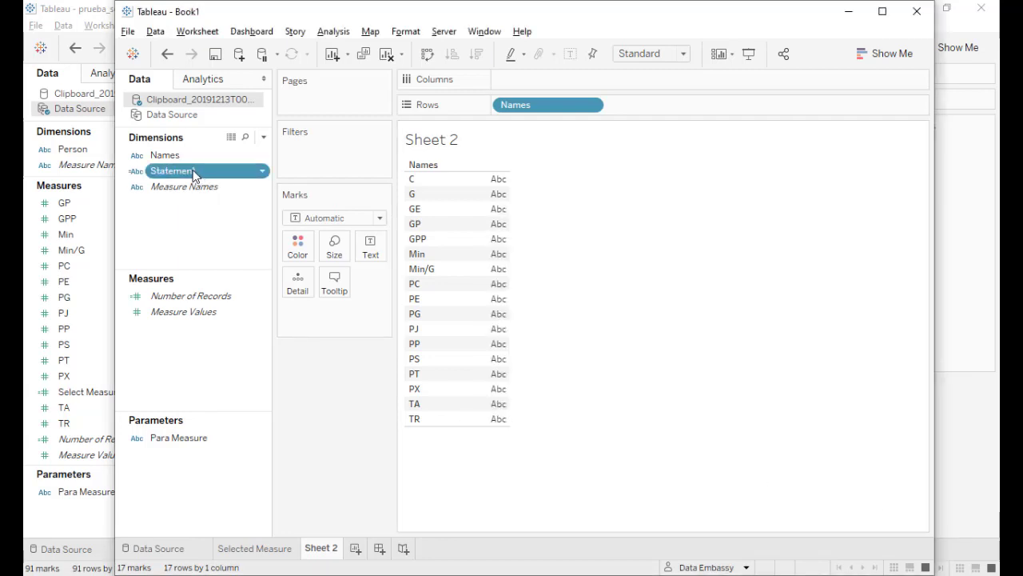
Show Statement on Rows with a widened column and copy its 17 WHEN lines from View Data.
mouse_move(194, 176)
mouse_down()
mouse_move(548, 291)
mouse_move(498, 230)
mouse_up()
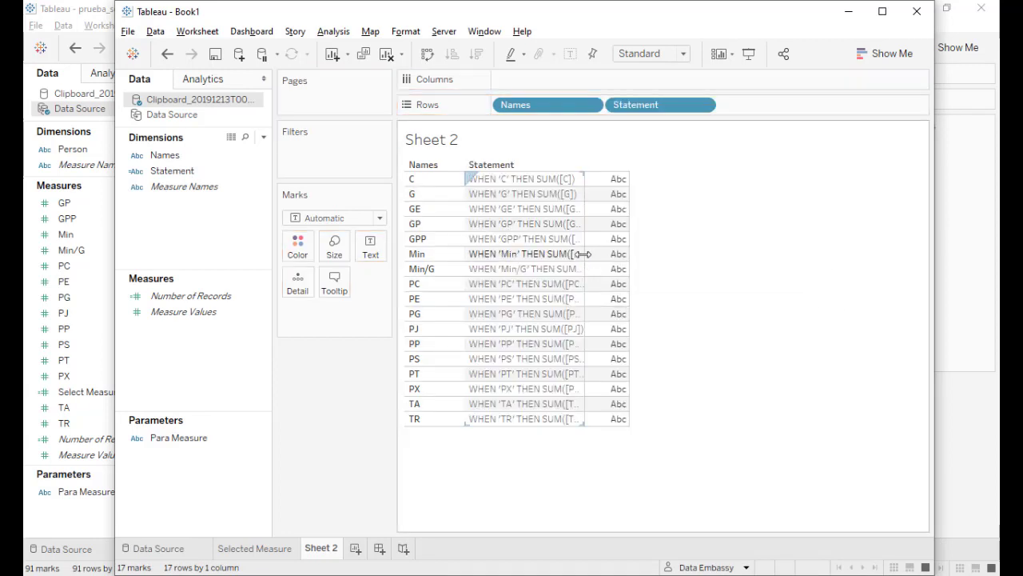
drag(583, 253, 708, 253)
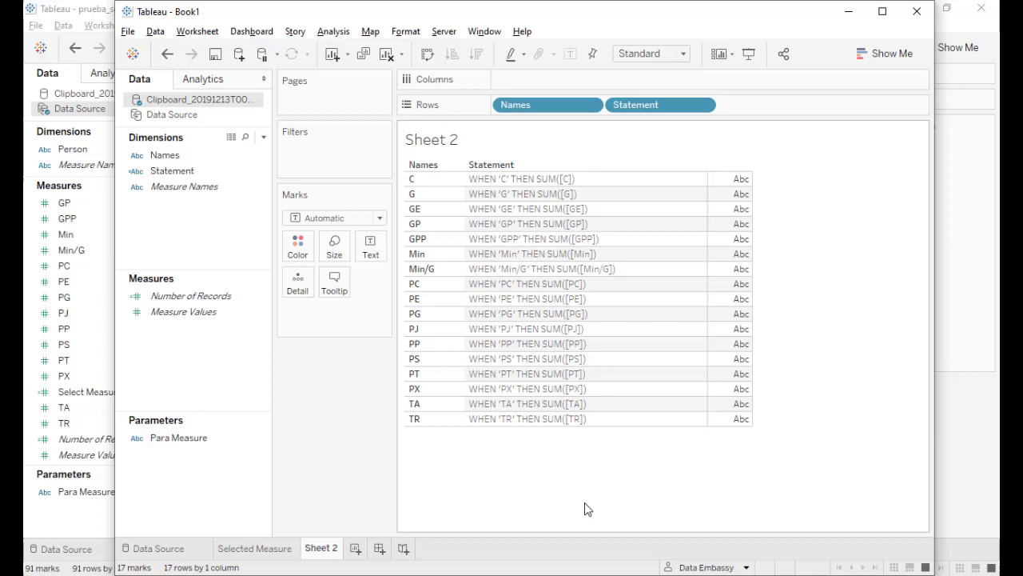
click(334, 31)
click(343, 99)
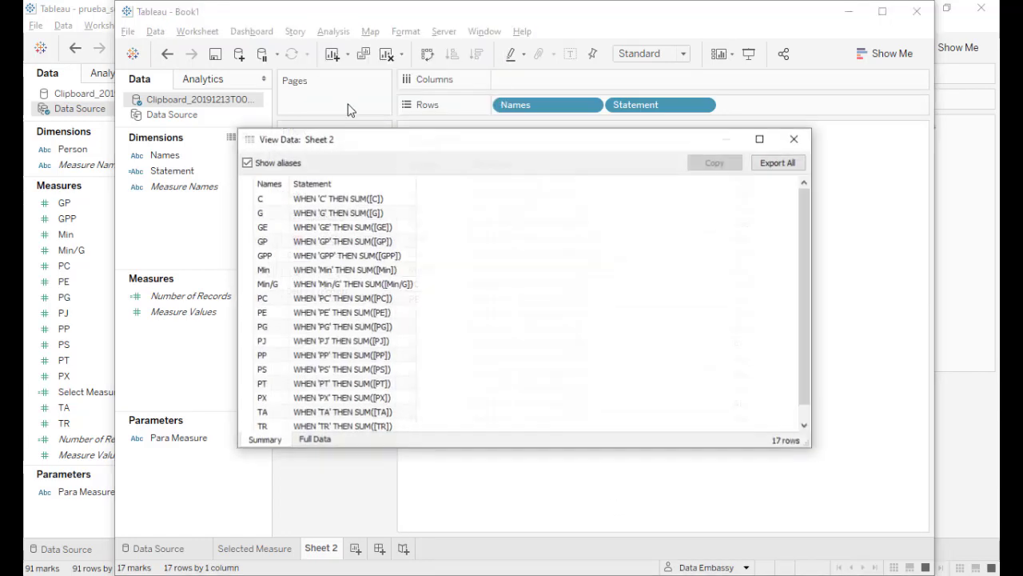
click(344, 182)
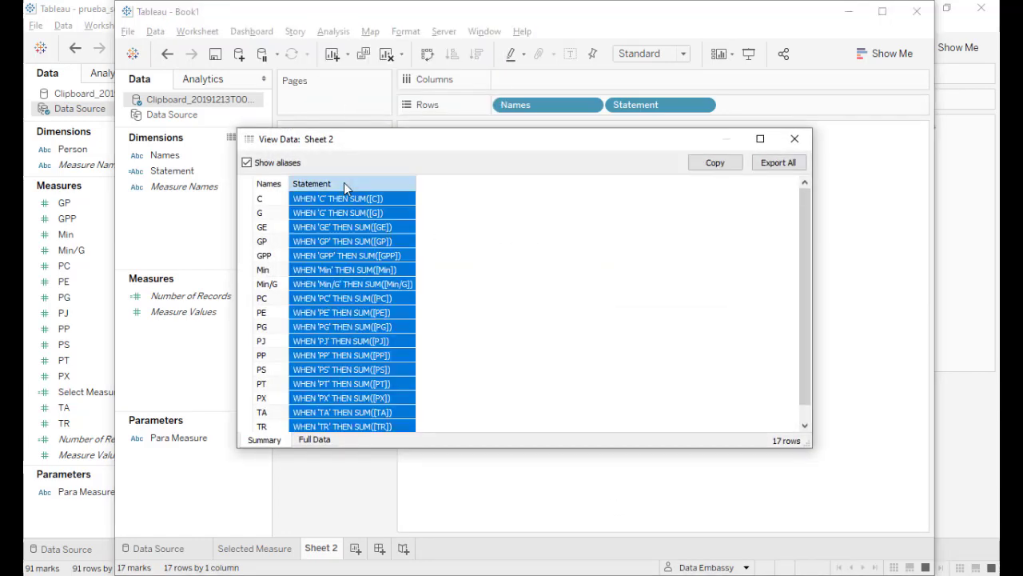
click(712, 170)
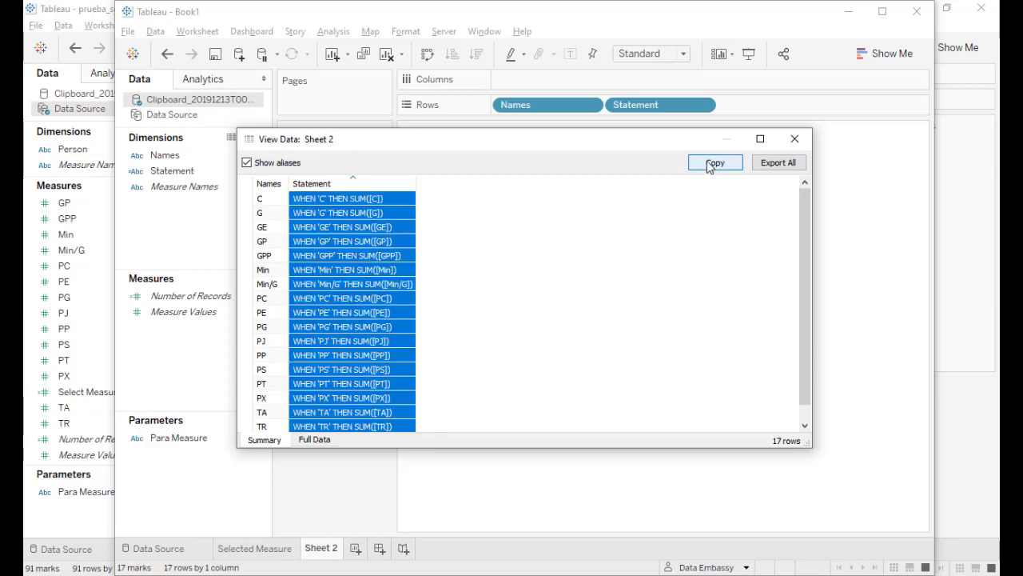
key(Escape)
Paste the WHEN lines into Select Measure's CASE, delete the Statement header, and put Nombre on Sheet 3 rows.
click(254, 548)
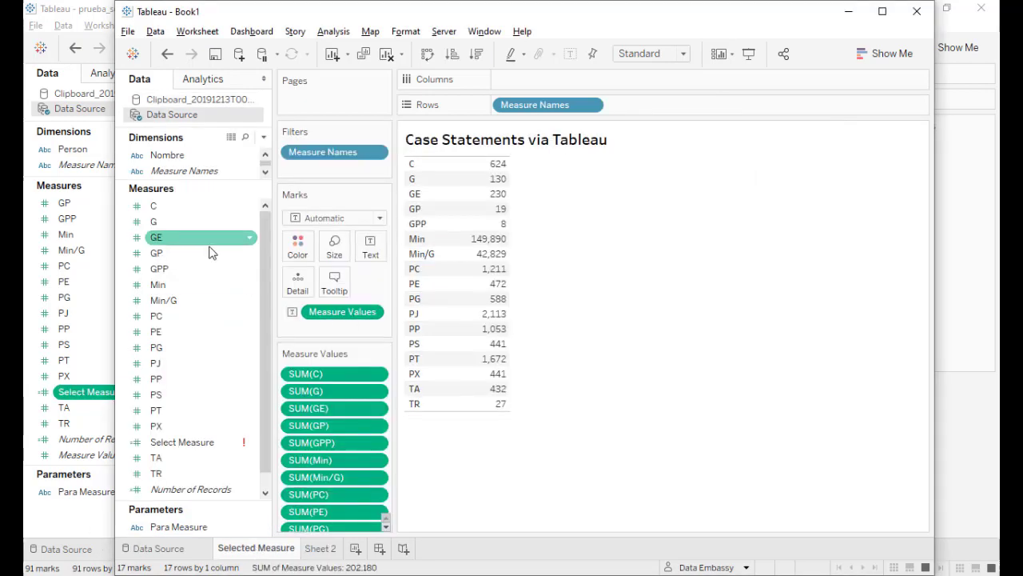
right_click(247, 444)
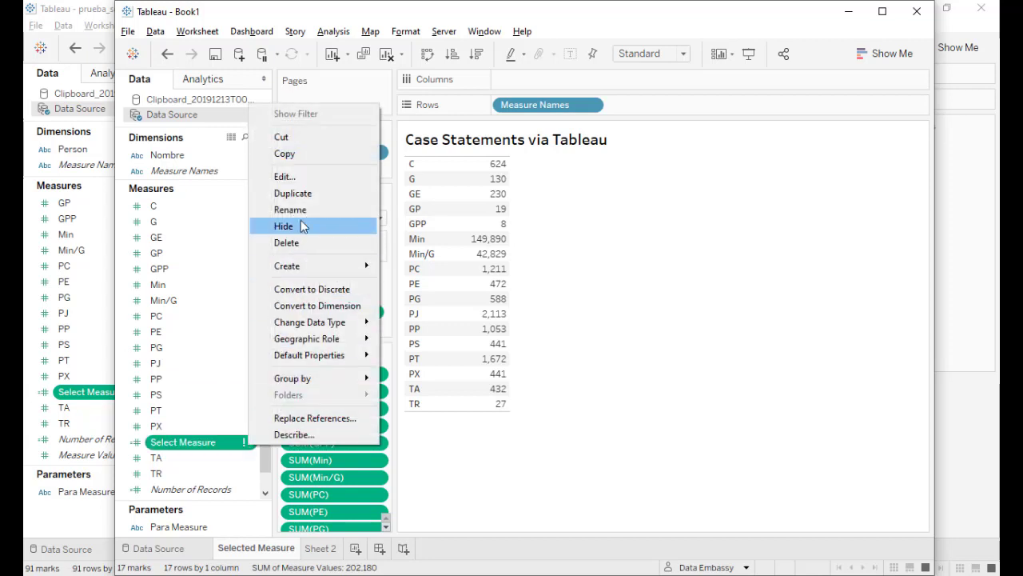
click(302, 176)
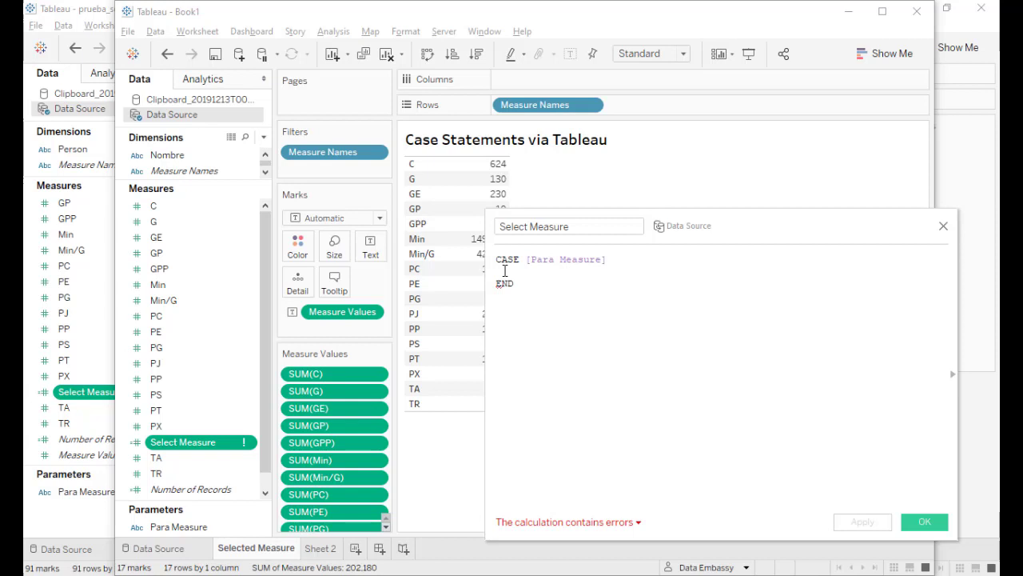
key(ctrl+v)
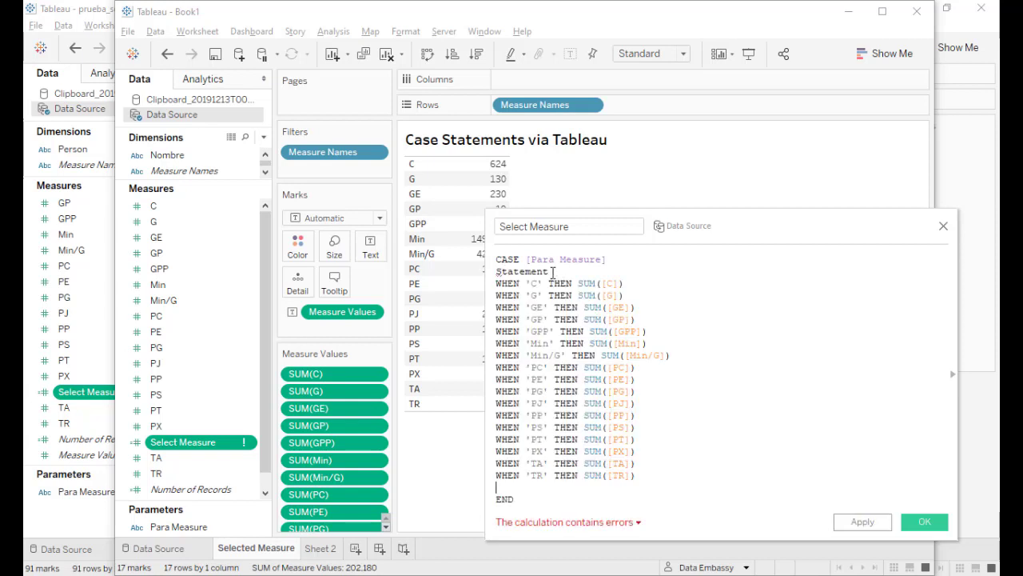
drag(553, 271, 495, 272)
key(Delete)
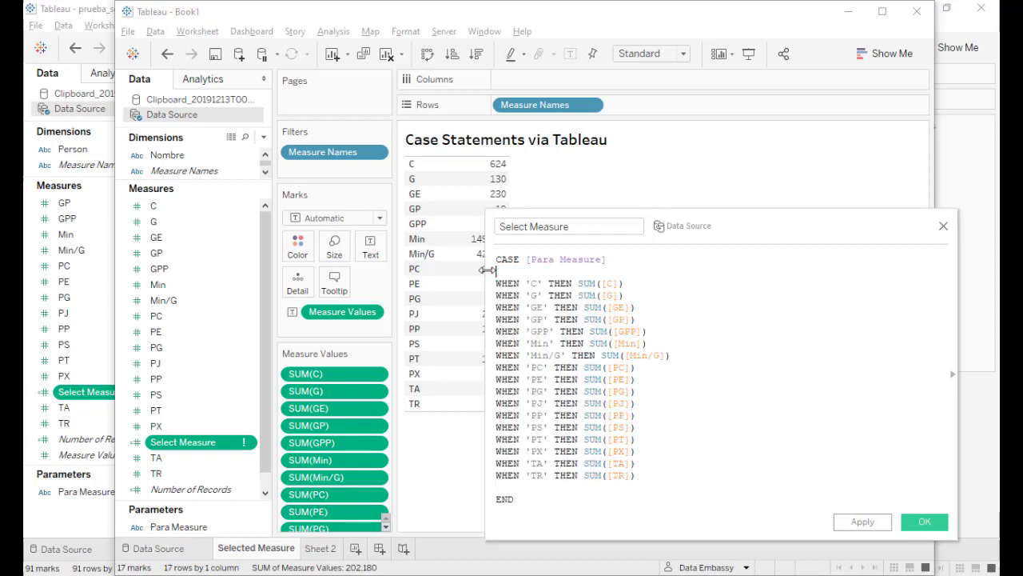
key(Delete)
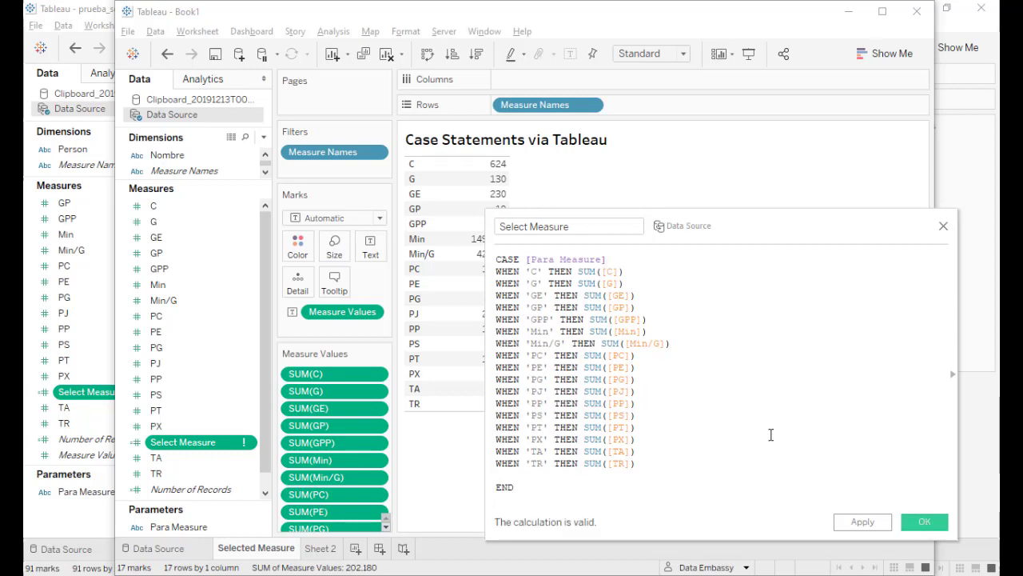
drag(167, 155, 521, 110)
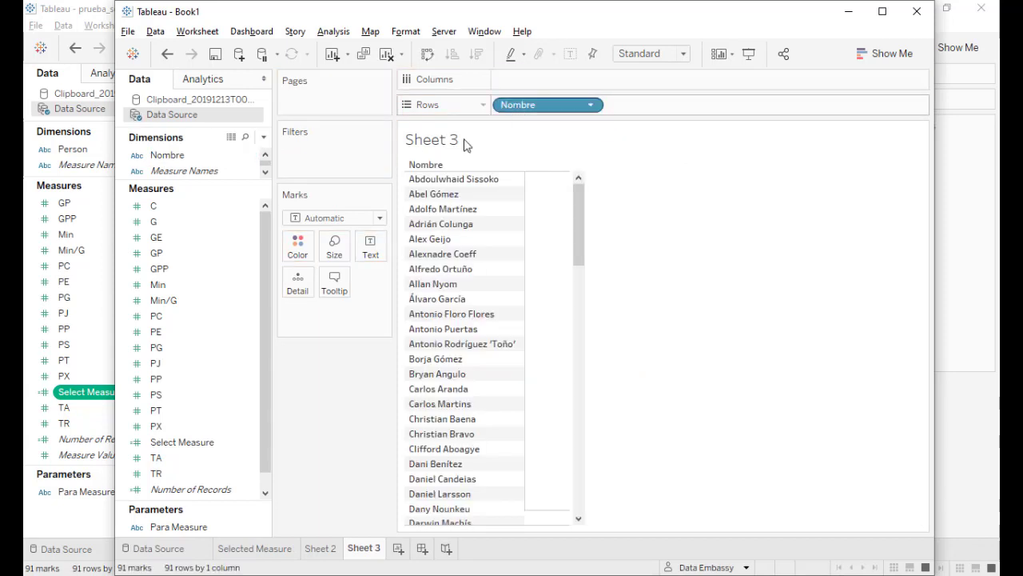
Plot Select Measure on Columns and show the Para Measure control, choosing G.
drag(167, 443, 520, 77)
right_click(257, 526)
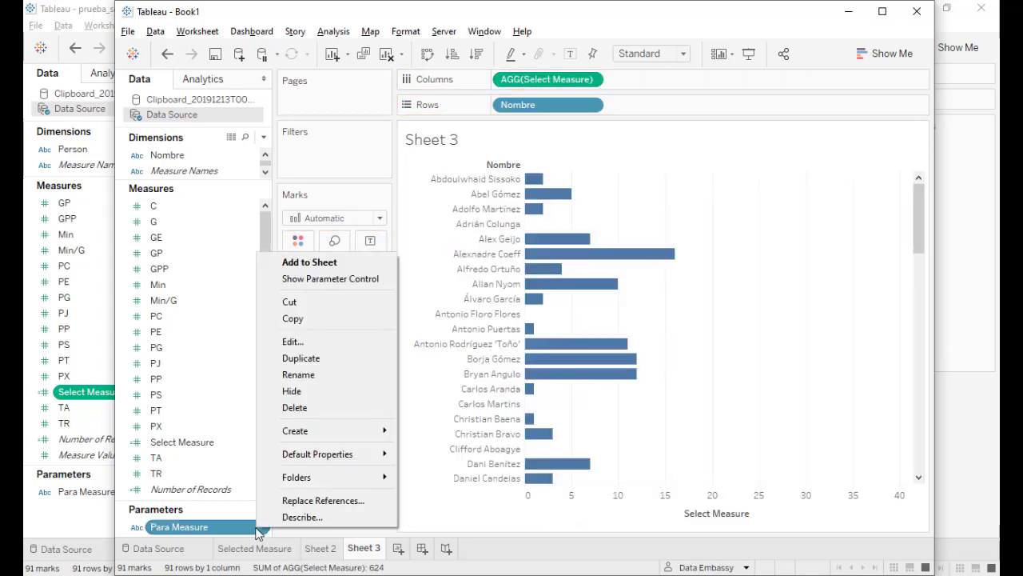
click(309, 278)
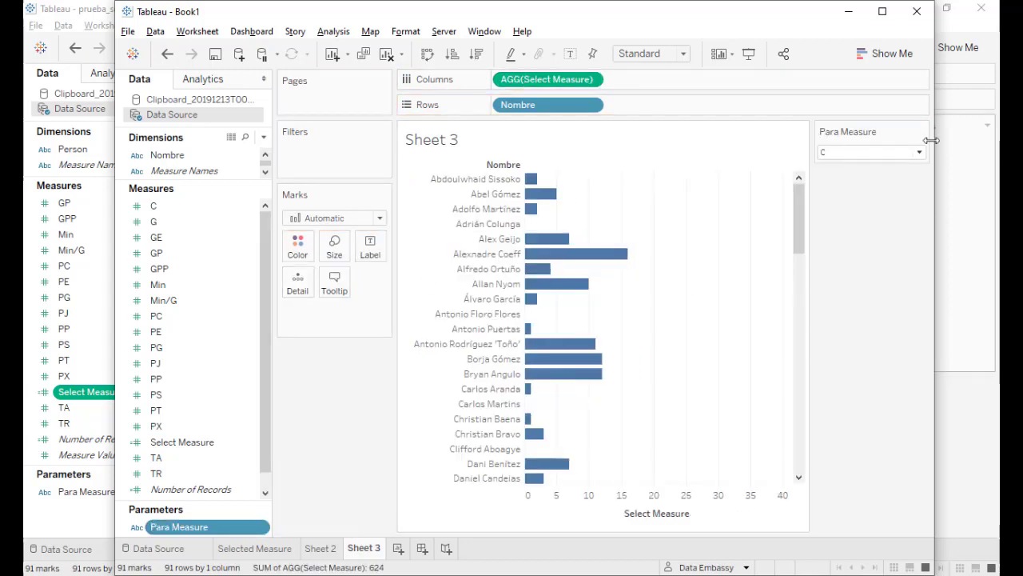
click(872, 152)
click(863, 179)
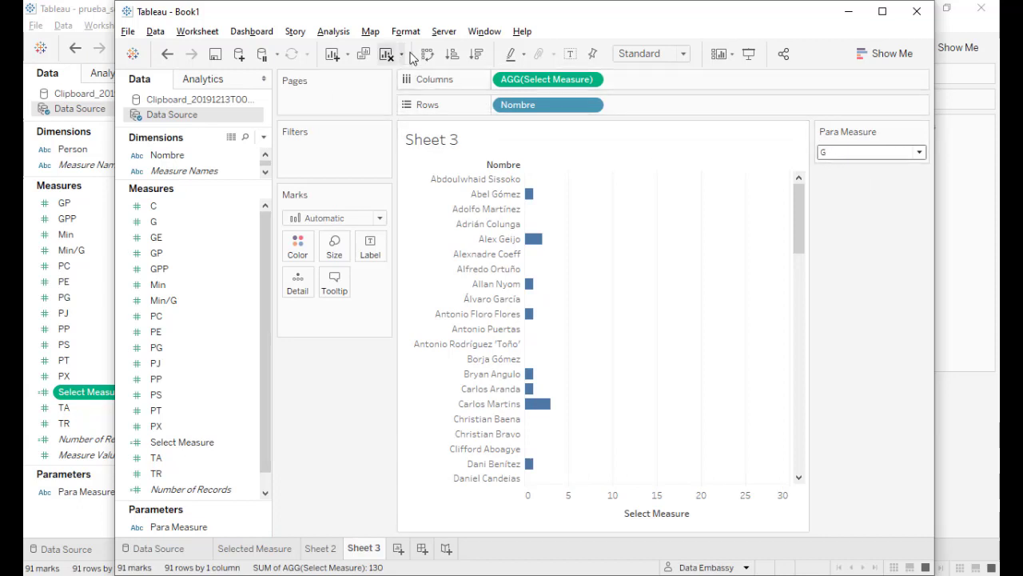
Sort players descending, cycle through GE and GP to Min/G, and add value labels.
click(477, 54)
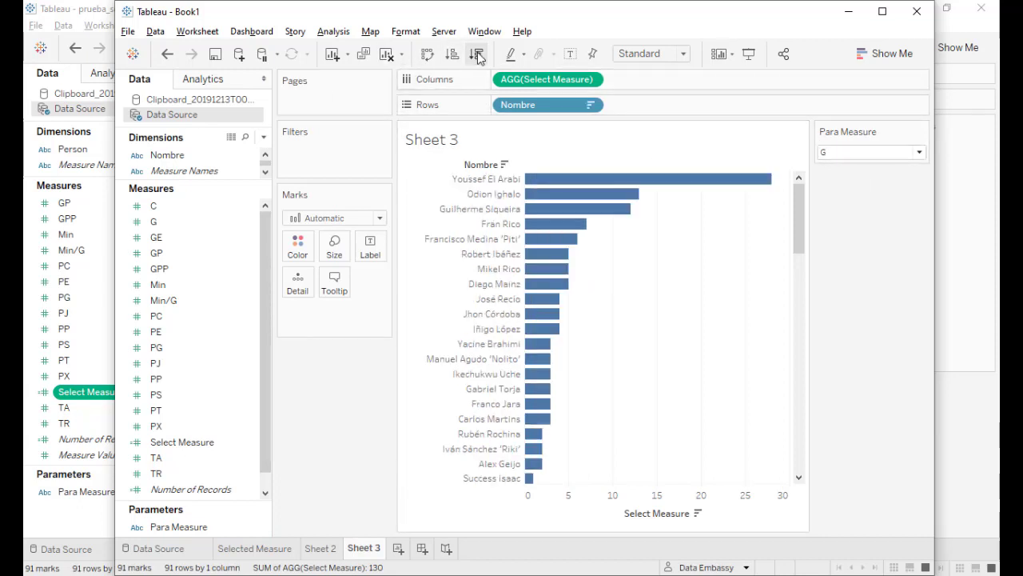
click(849, 157)
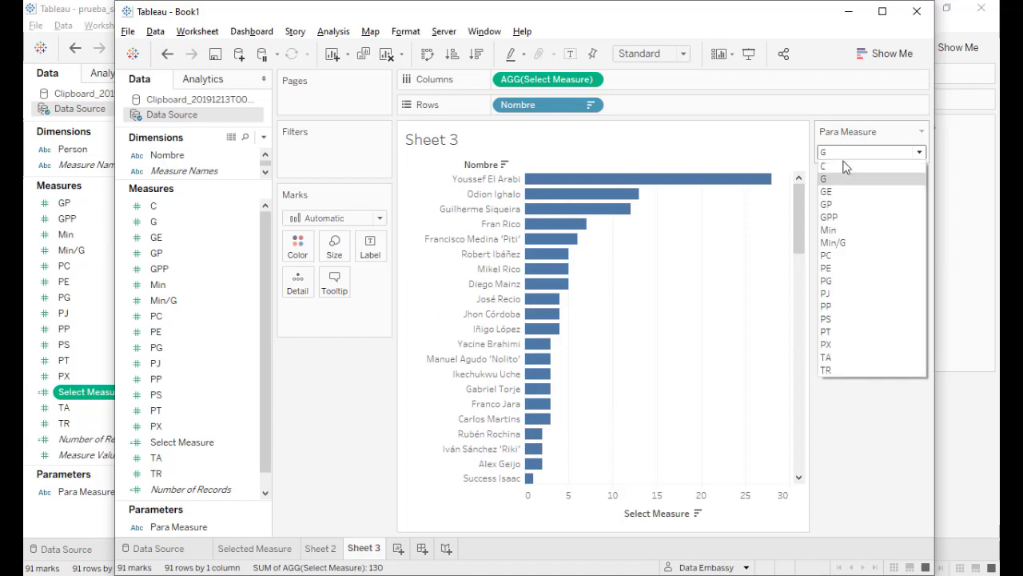
click(842, 192)
click(846, 153)
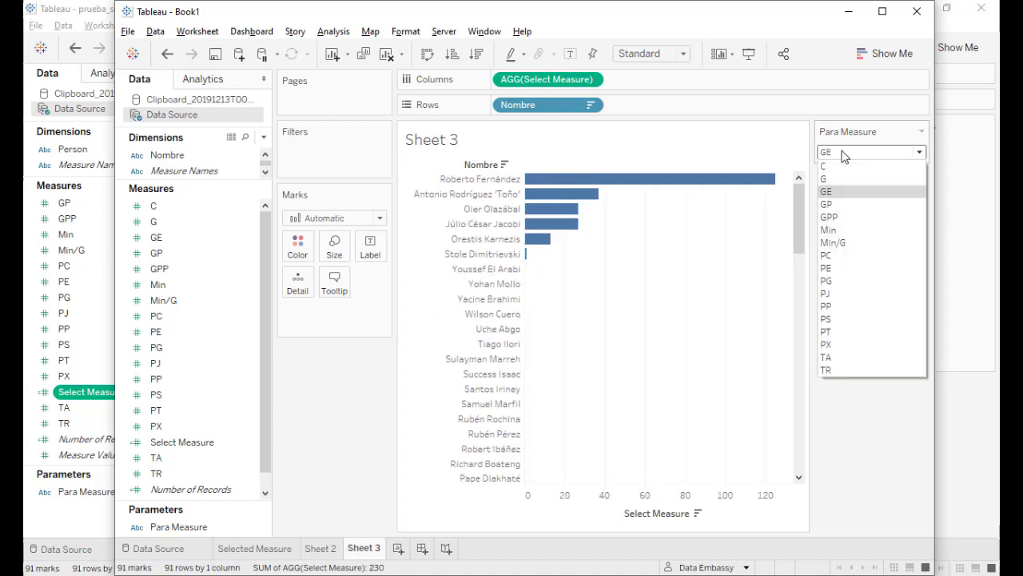
click(848, 206)
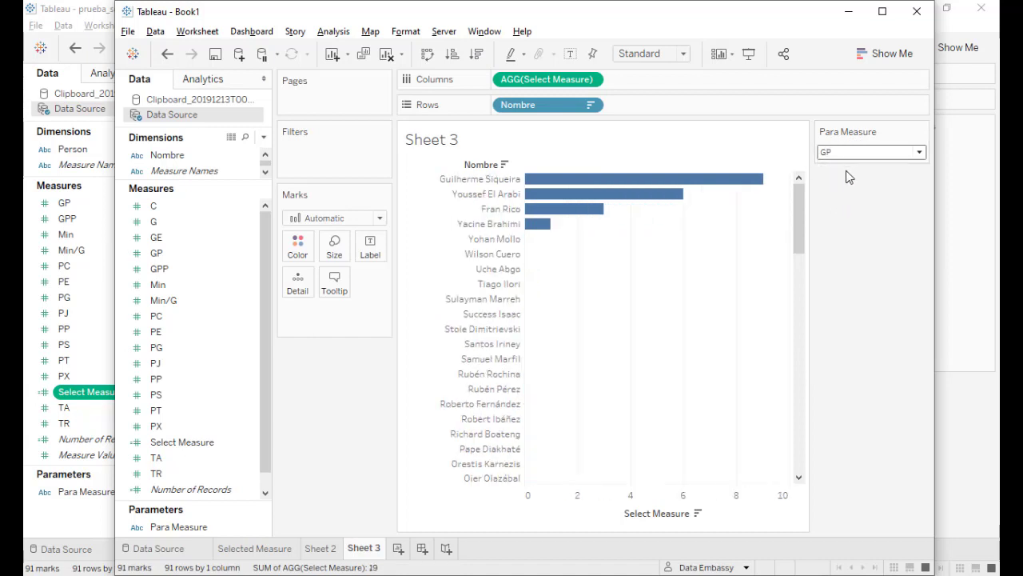
click(845, 154)
click(828, 243)
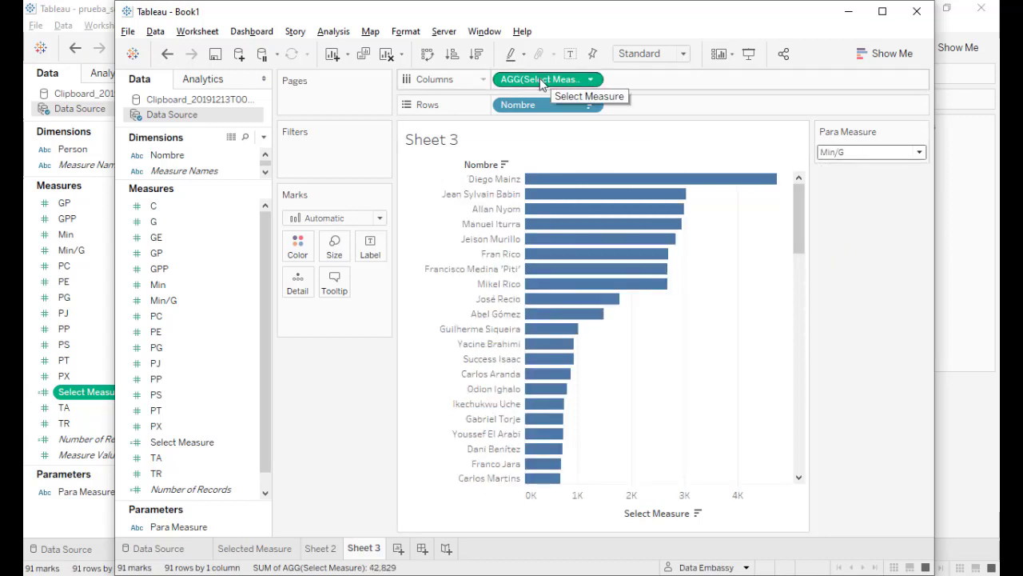
drag(543, 79, 373, 249)
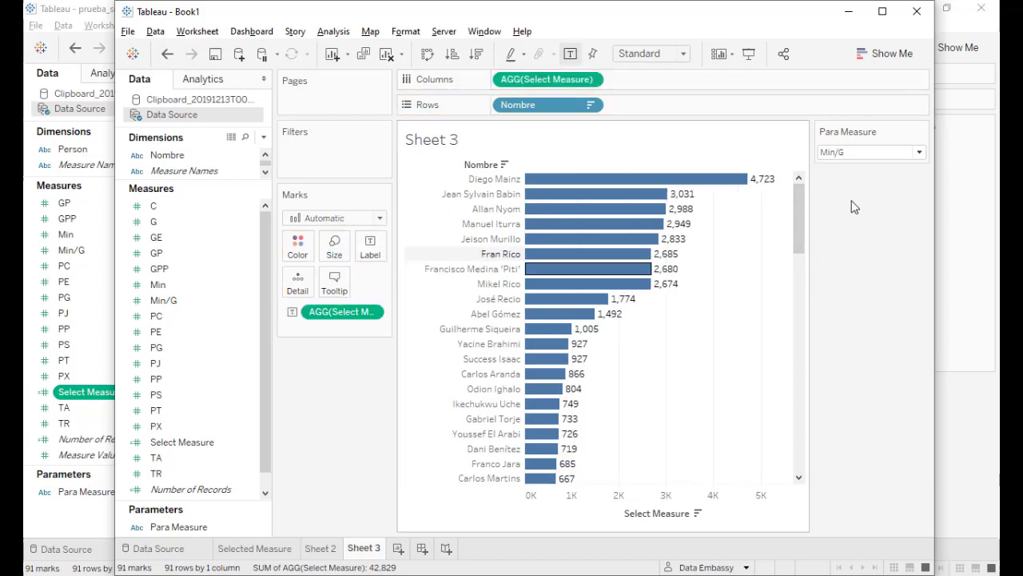
Maximize the window, show Para Measure as a single value list, then choose PC, PG, and PJ.
click(882, 12)
click(988, 126)
click(904, 215)
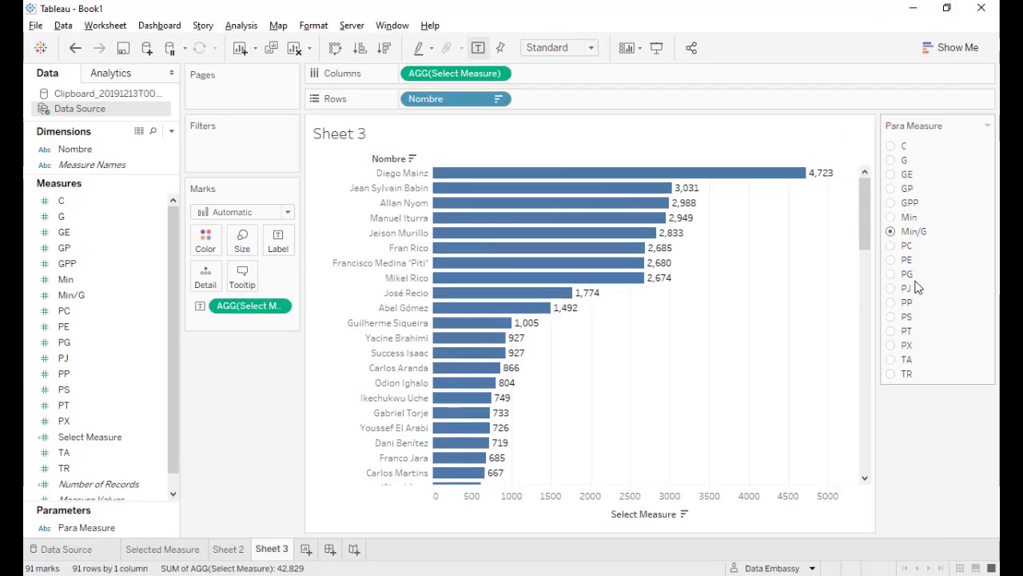
click(892, 247)
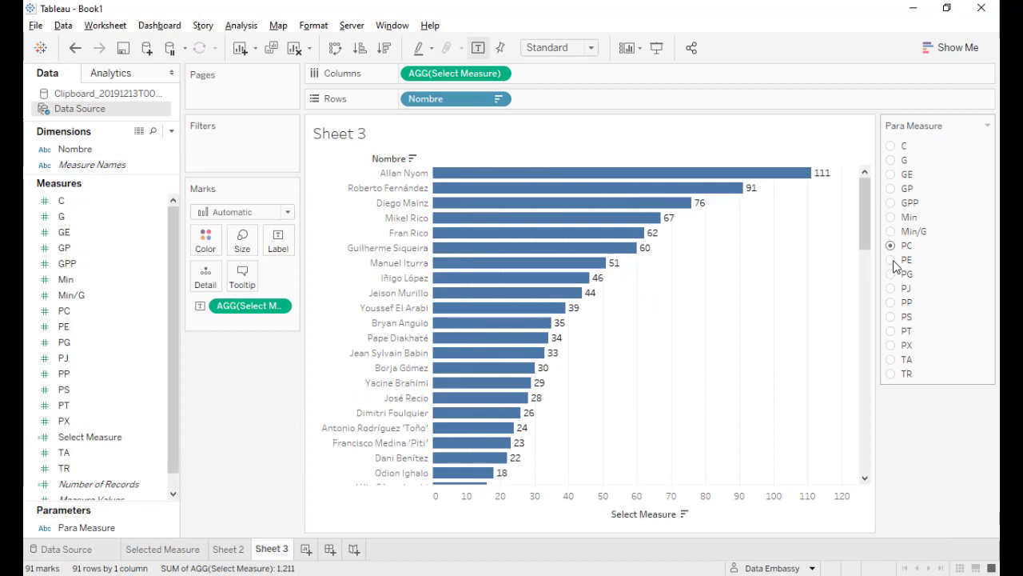
click(892, 274)
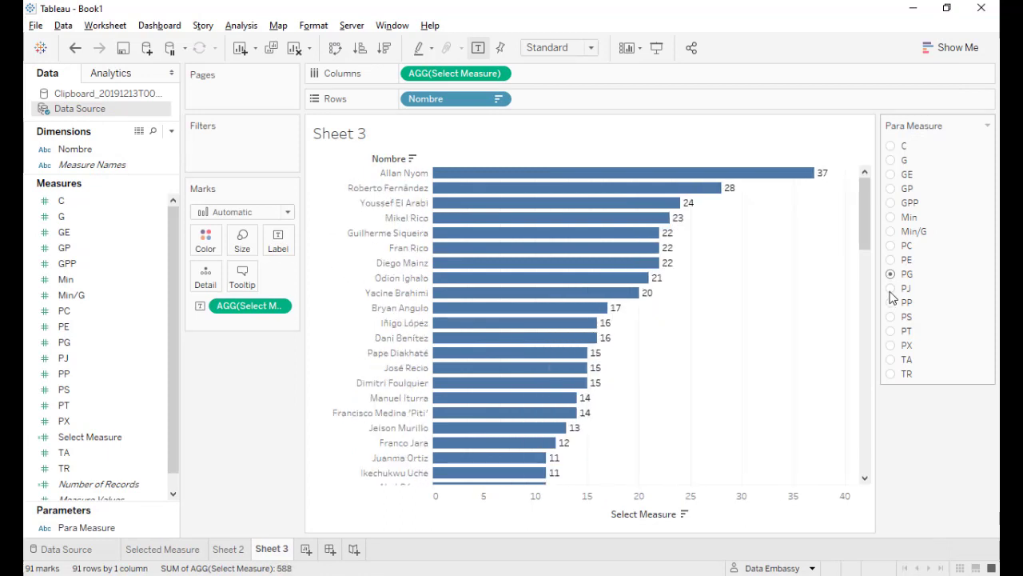
click(891, 288)
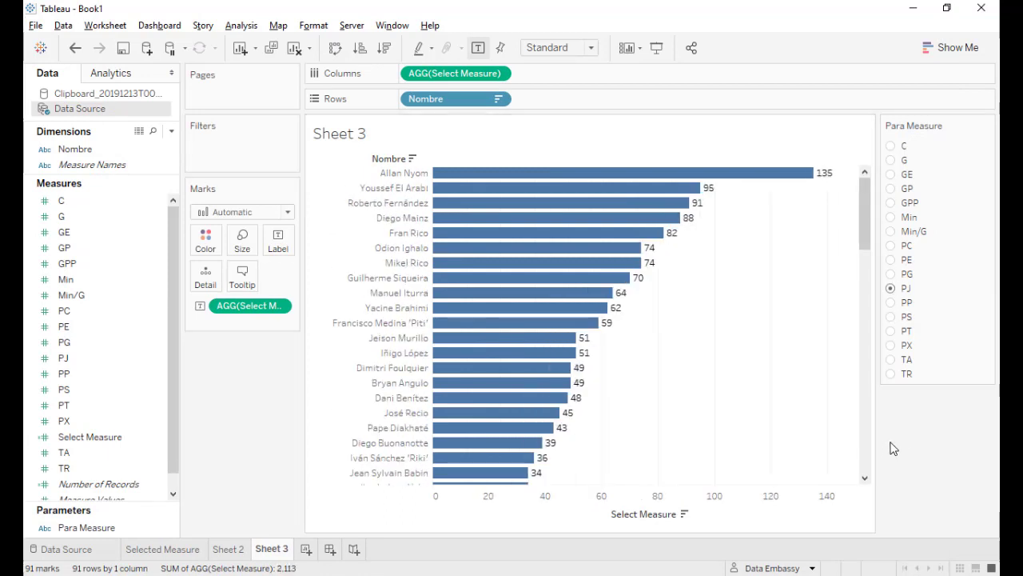